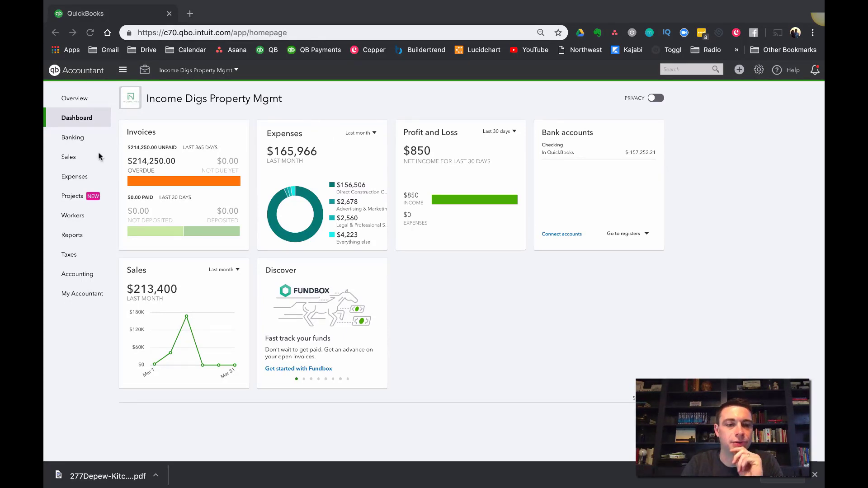
# Open the custom report "Balance Sheet - This Year" and collapse its Fixed Assets section
pyautogui.click(90, 225)
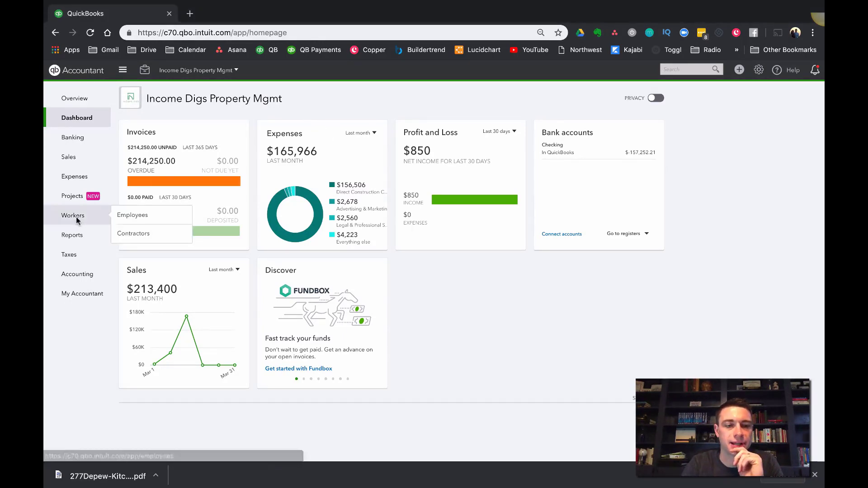
pyautogui.click(72, 235)
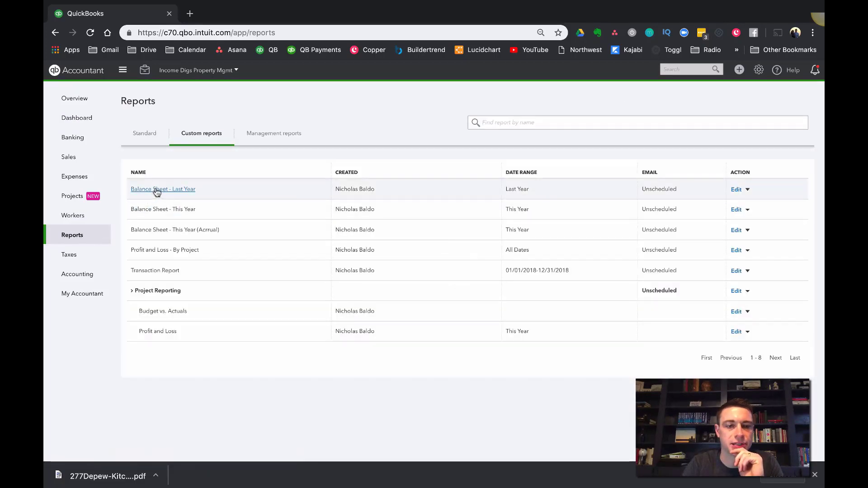
pyautogui.click(163, 209)
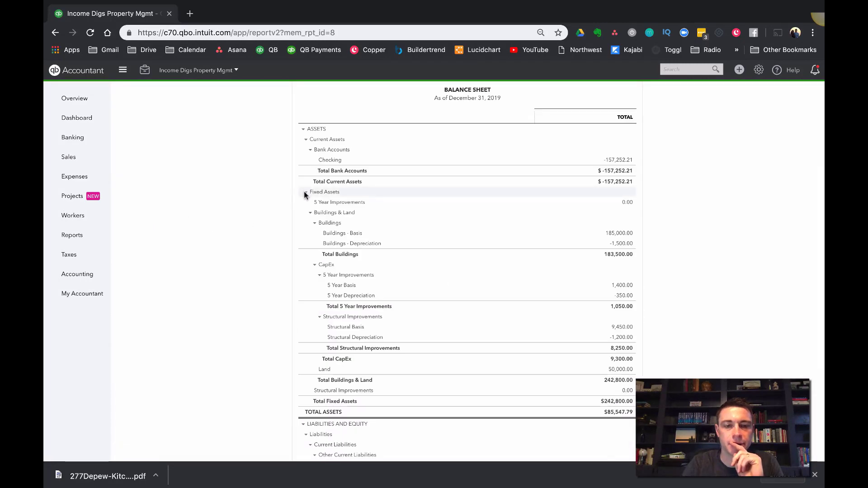
pyautogui.click(305, 193)
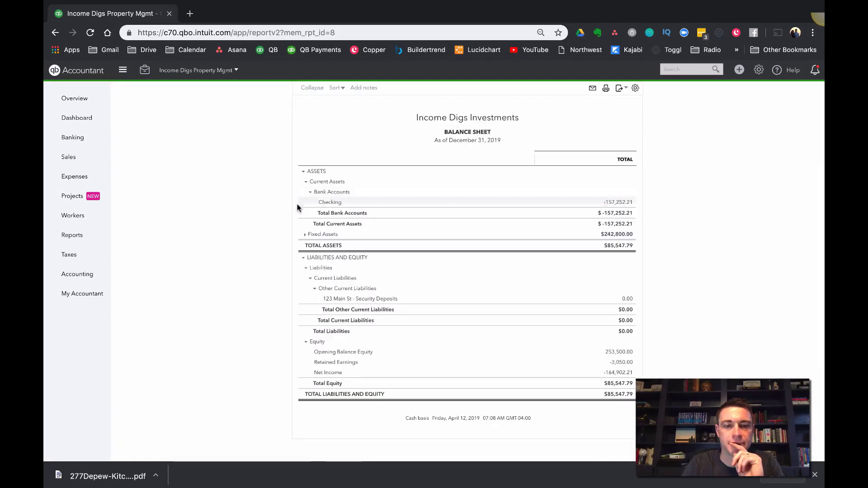
pyautogui.scroll(1, 582, 229)
pyautogui.scroll(1, 583, 230)
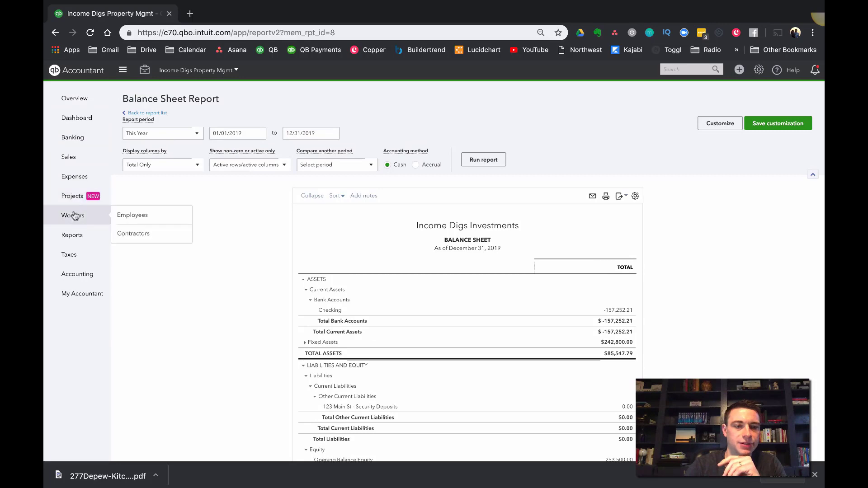
# Create and save a new customer with the property's street address as the display name
pyautogui.click(760, 71)
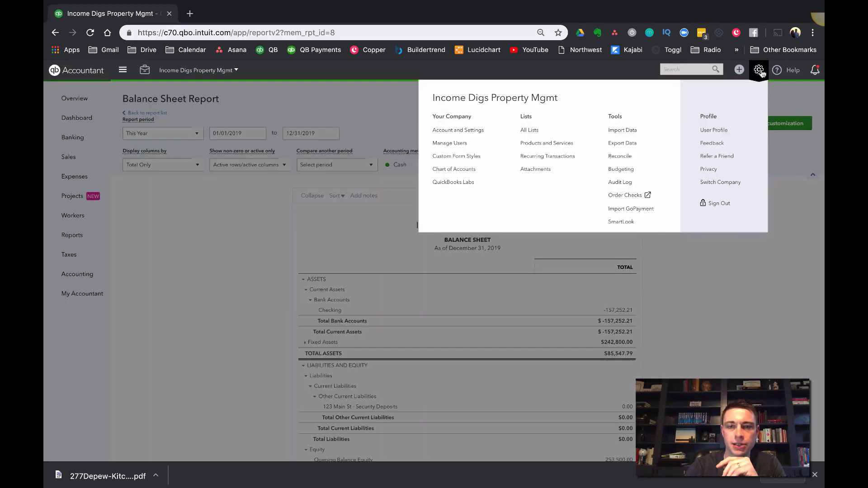
pyautogui.click(174, 231)
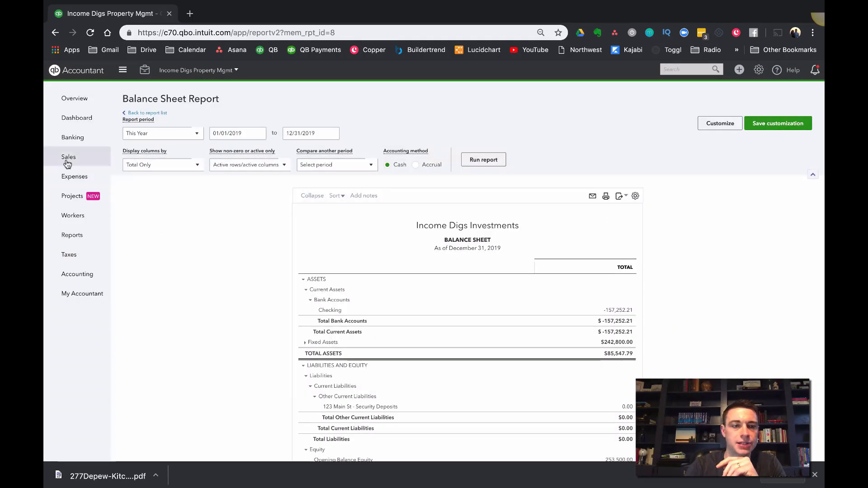
pyautogui.moveTo(96, 161)
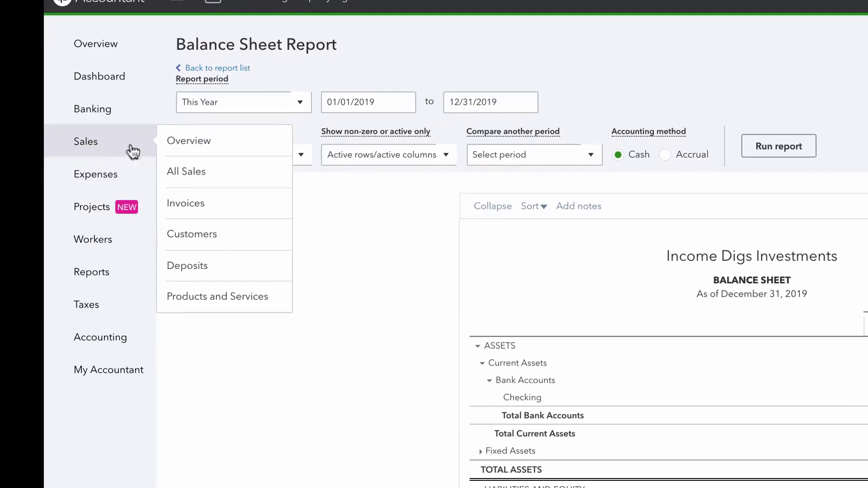
pyautogui.click(200, 232)
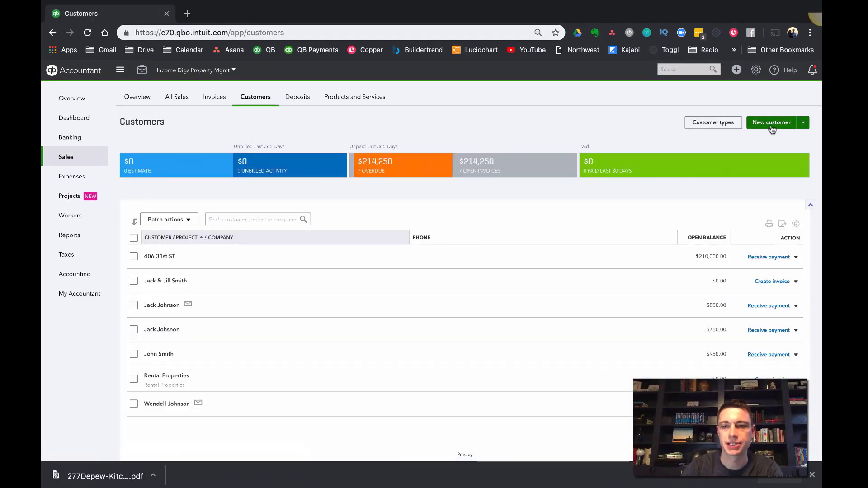
pyautogui.click(771, 125)
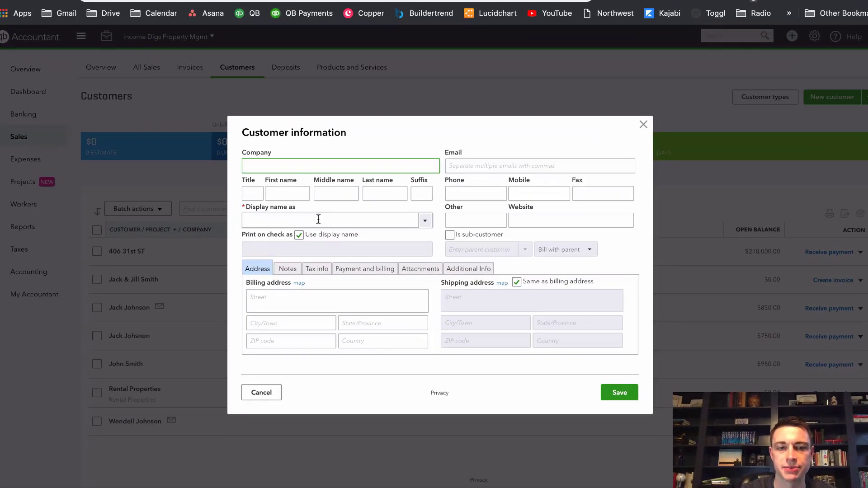
pyautogui.click(319, 219)
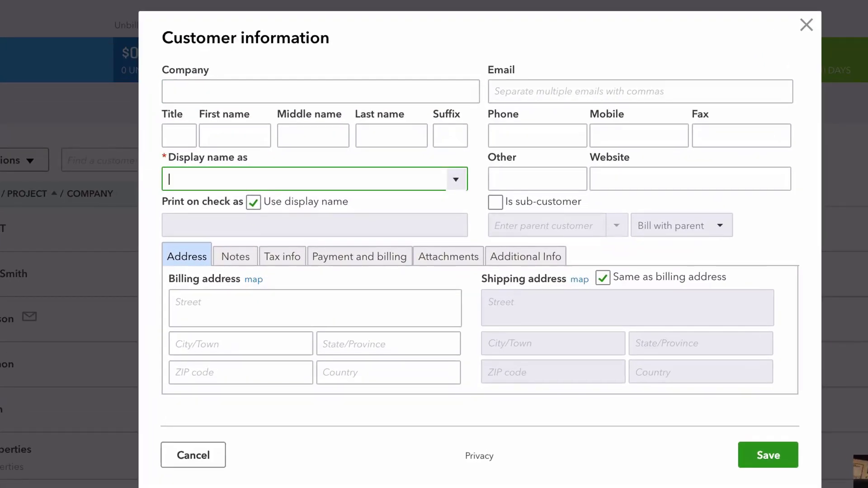
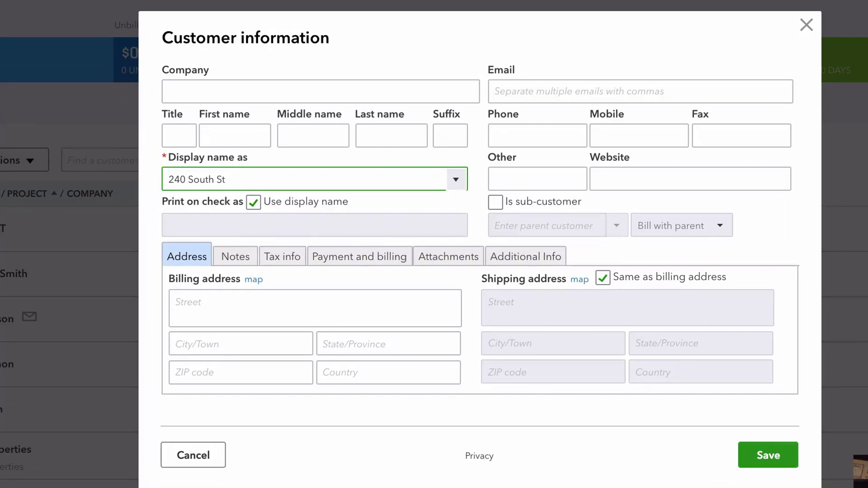
pyautogui.click(789, 462)
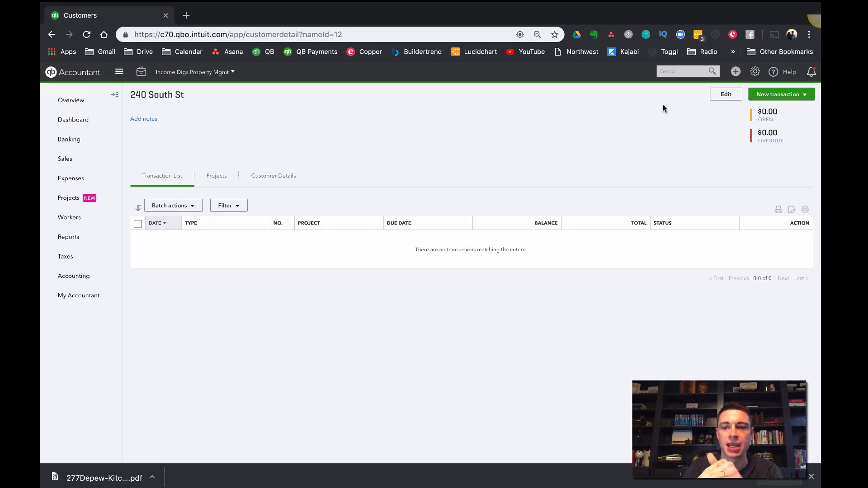
# Start a new journal entry dated 04/12/2019
pyautogui.click(735, 76)
pyautogui.click(697, 157)
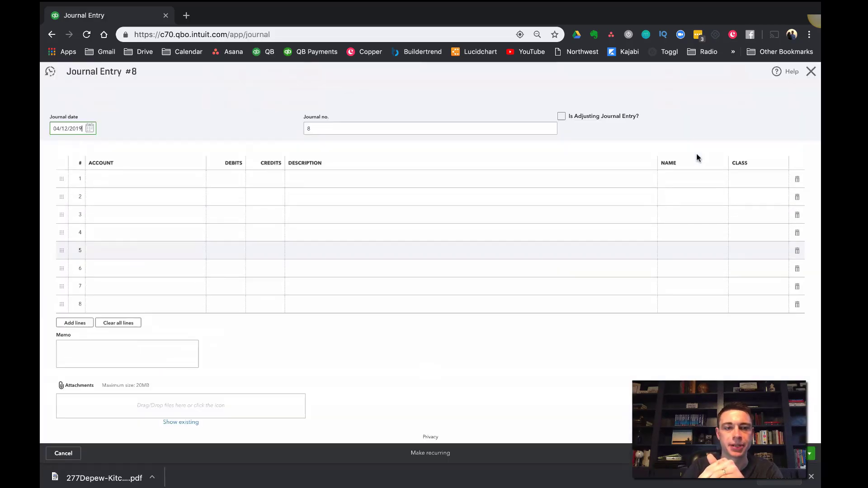
pyautogui.click(90, 128)
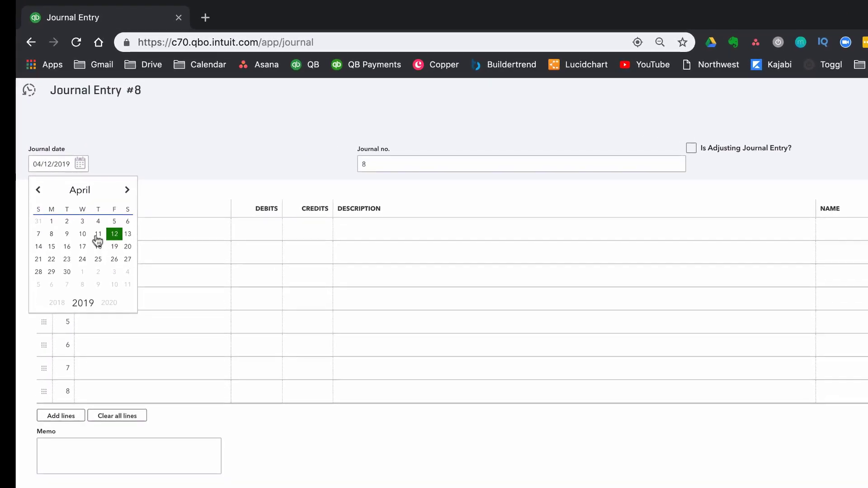
pyautogui.click(114, 234)
# On journal line 1, debit 140,000 to the Buildings - Basis account under Buildings & Land
pyautogui.click(153, 234)
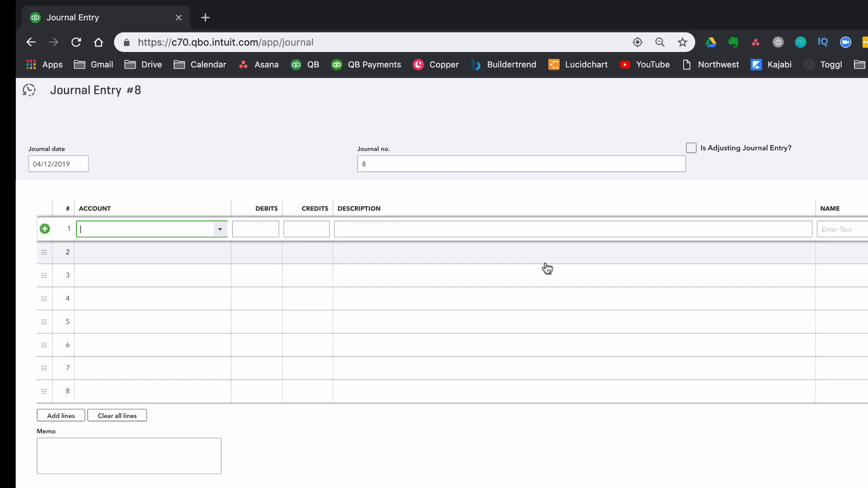
pyautogui.write('basis')
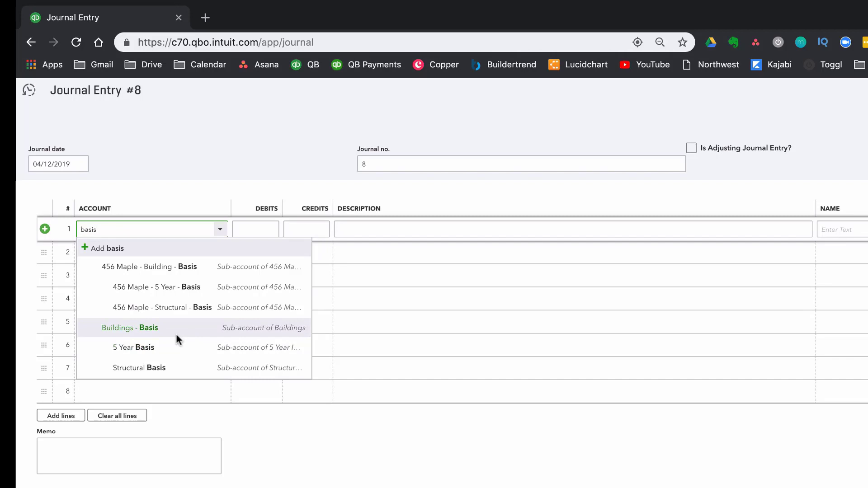
pyautogui.click(133, 329)
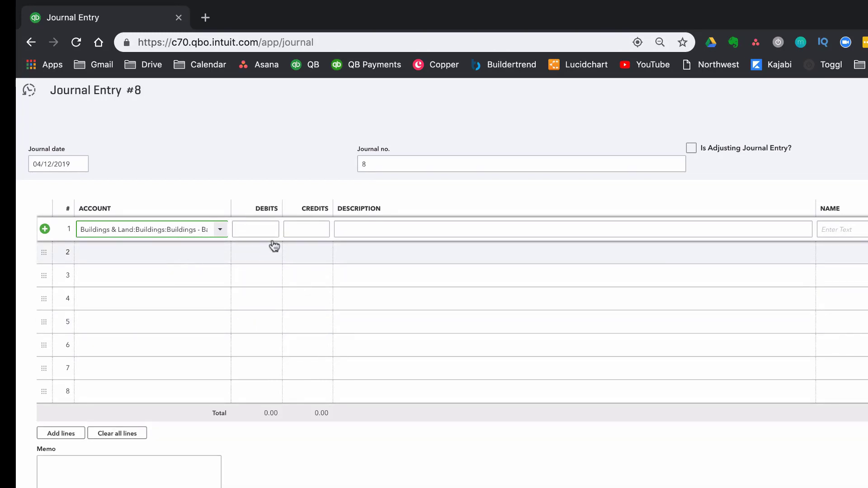
pyautogui.click(266, 228)
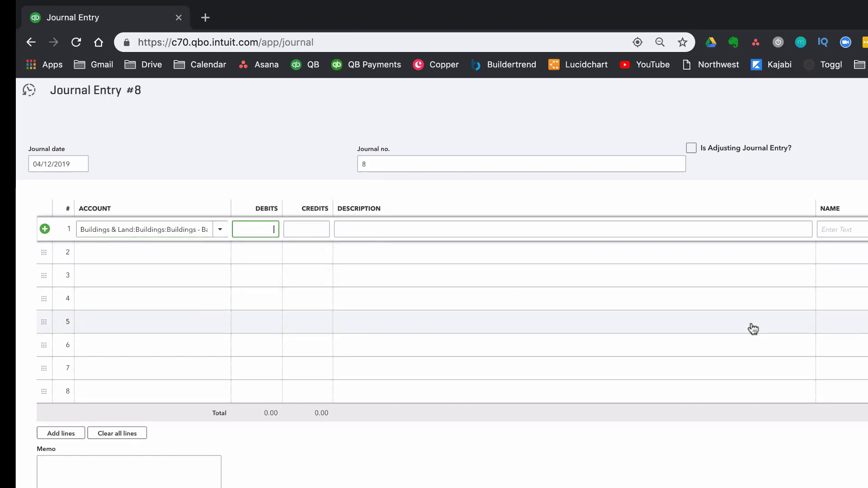
pyautogui.write('140000')
# Assign the new property customer to line 1 and add a new class called Rehab for it
pyautogui.press('Tab')
pyautogui.press('Tab')
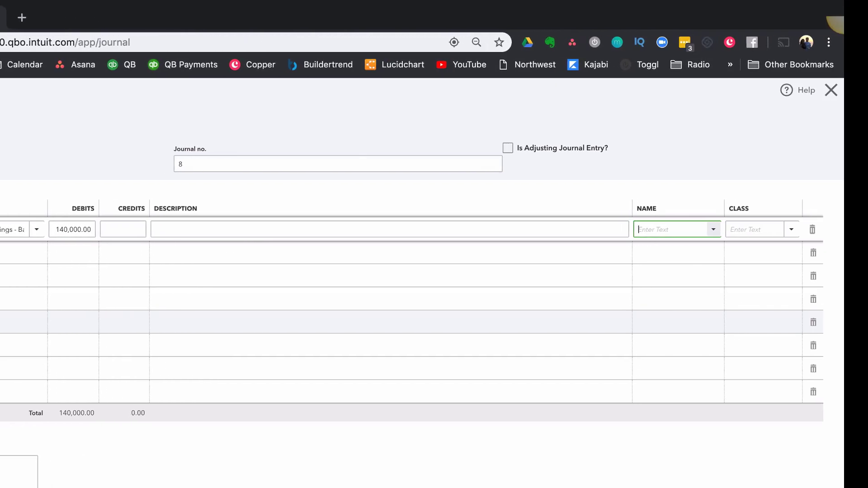
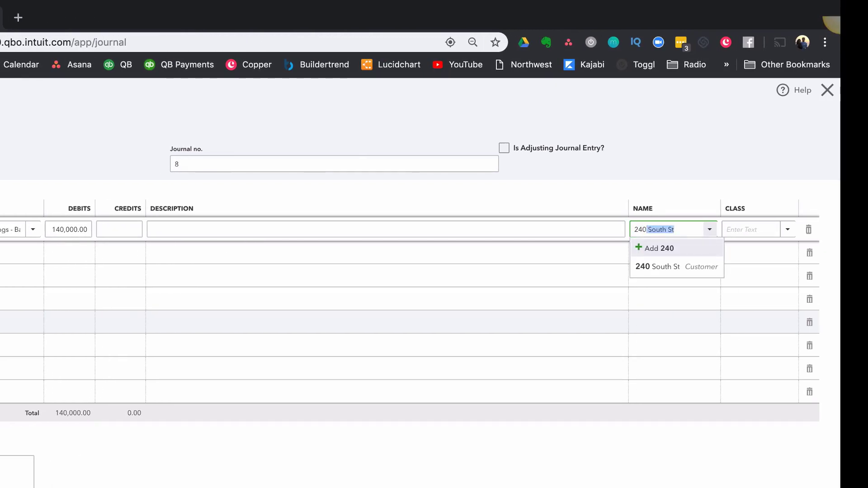
pyautogui.press('Tab')
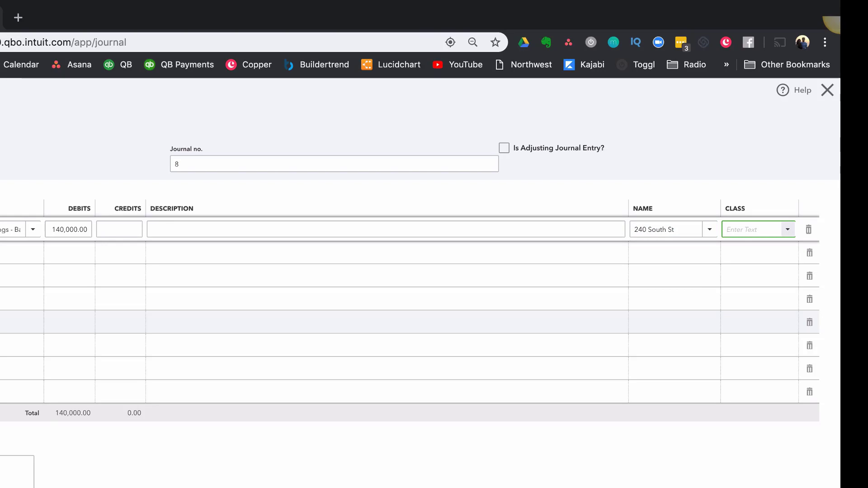
pyautogui.write('Re')
pyautogui.press('BackSpace')
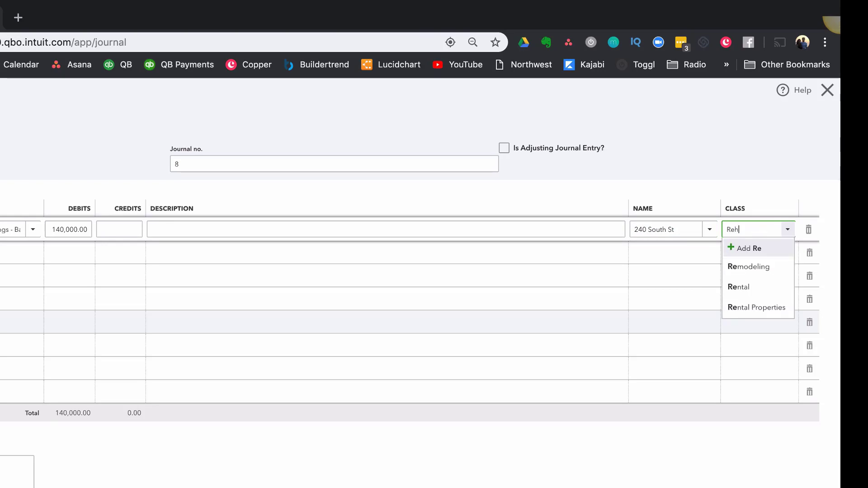
pyautogui.write('hab')
pyautogui.click(766, 251)
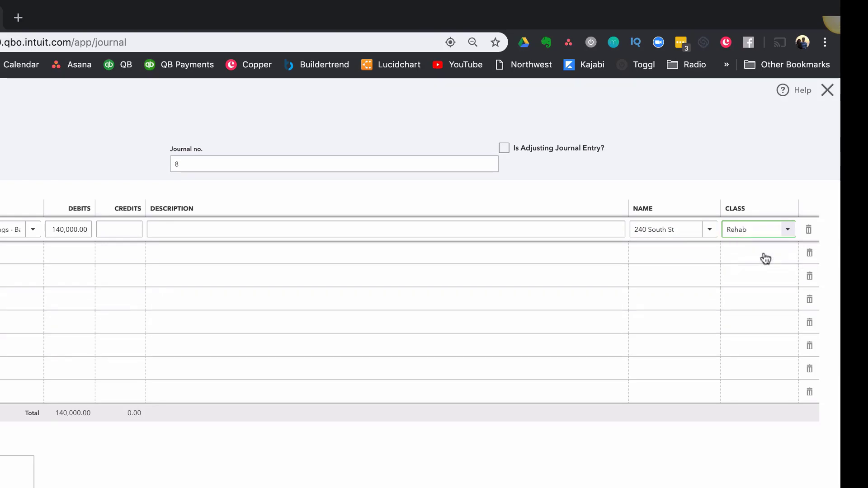
pyautogui.click(769, 318)
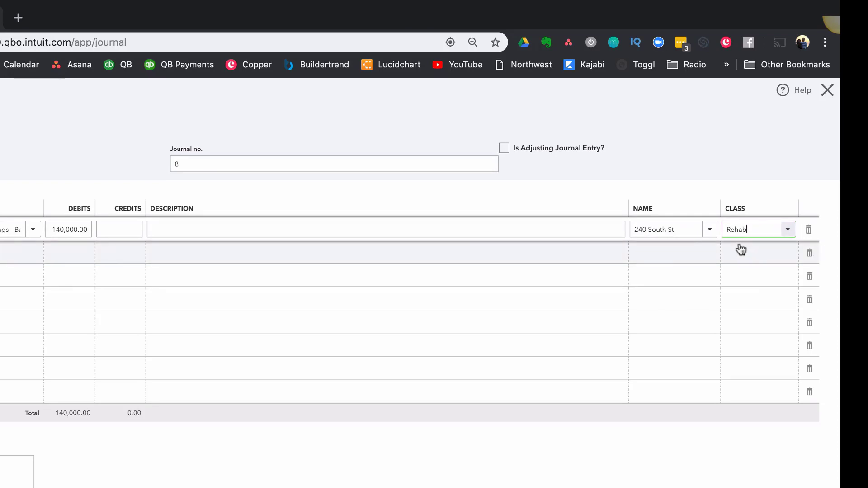
# On journal line 2, debit 60,000 to the Buildings & Land:Land account
pyautogui.click(192, 254)
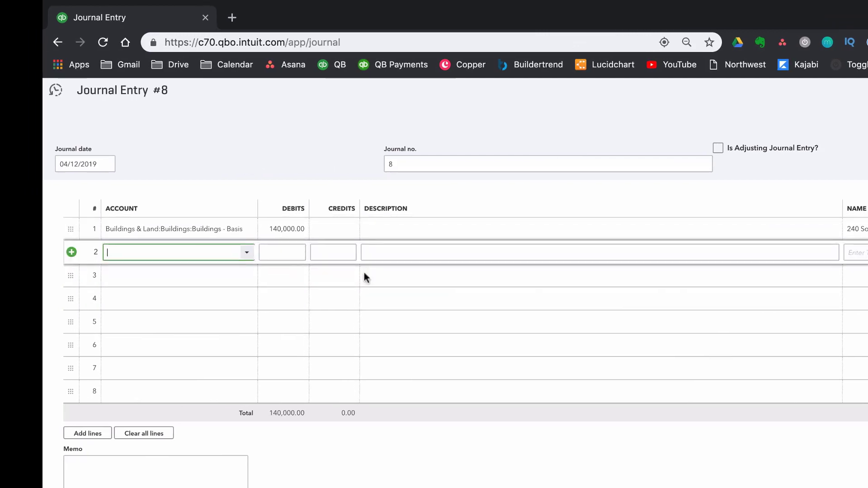
pyautogui.write('land')
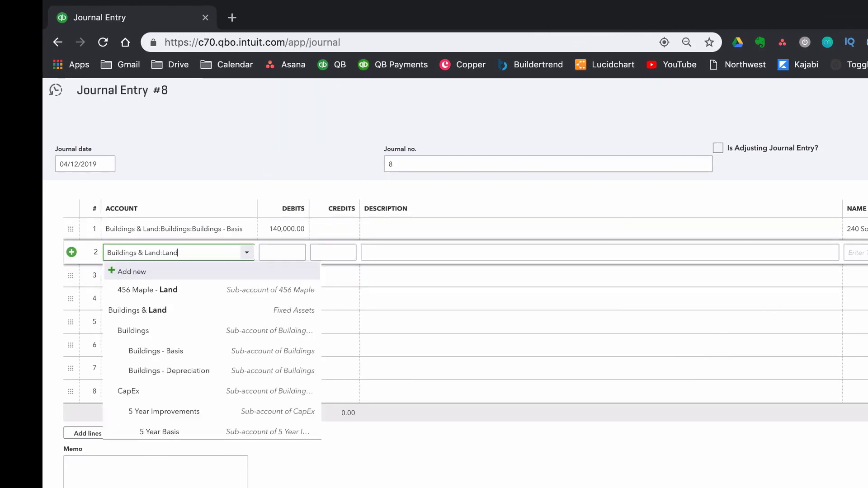
pyautogui.scroll(-5, 164, 355)
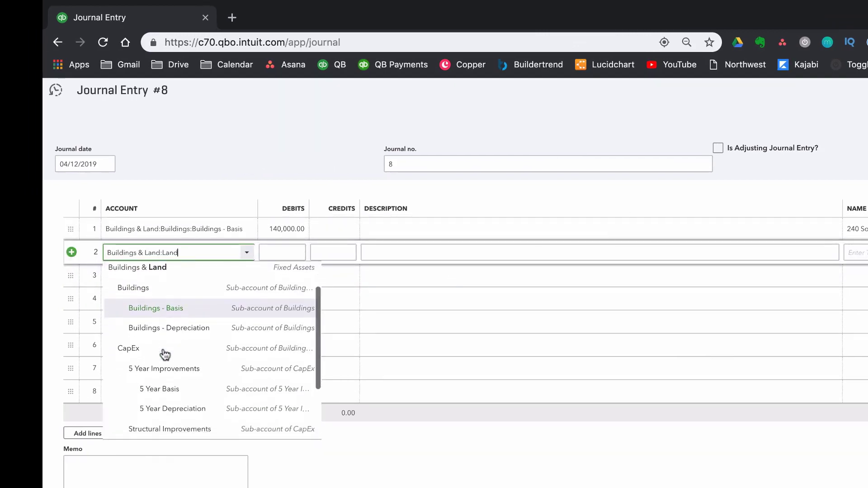
pyautogui.click(169, 414)
pyautogui.press('Tab')
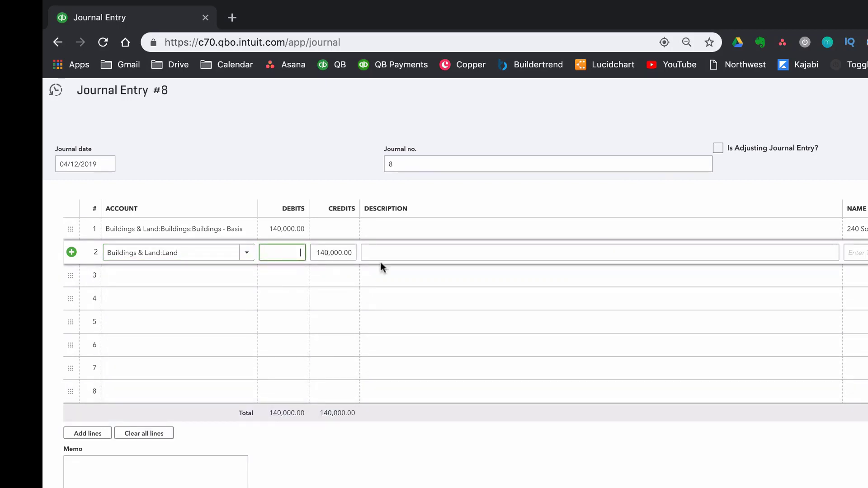
pyautogui.write('60,000')
pyautogui.press('Tab')
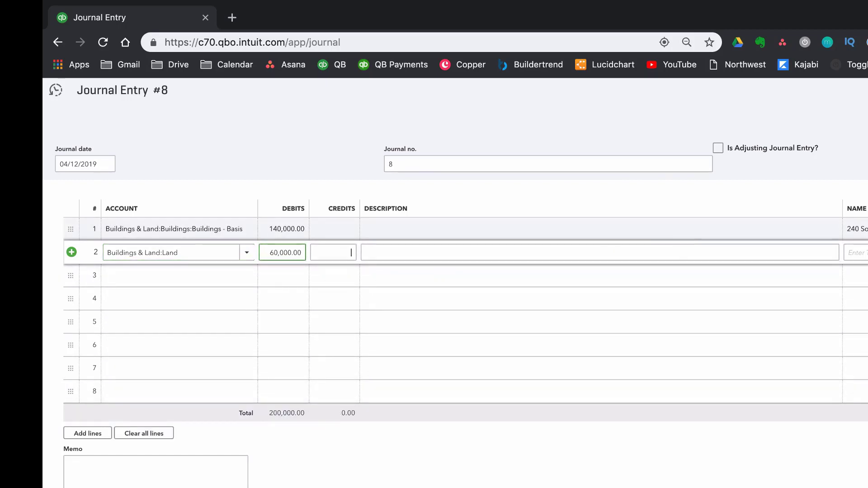
# Assign the new property customer and the Rehab class to the Land line
pyautogui.press('Tab')
pyautogui.press('Tab')
pyautogui.write('2')
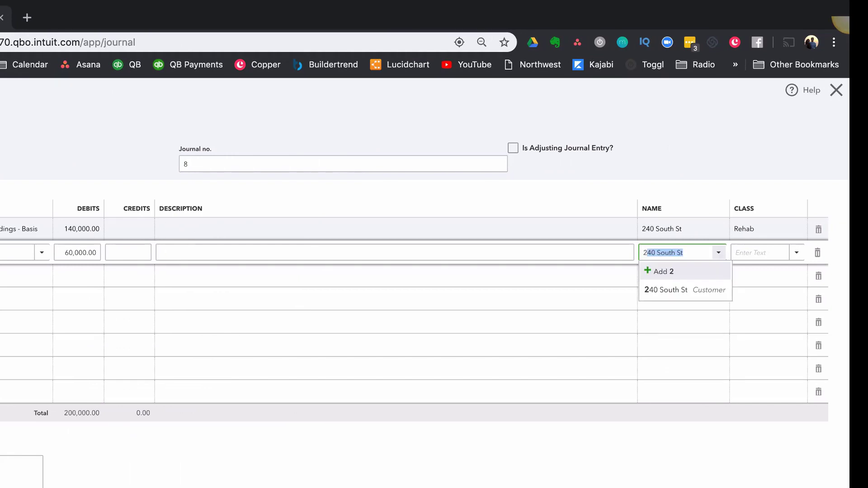
pyautogui.write('40')
pyautogui.press('Tab')
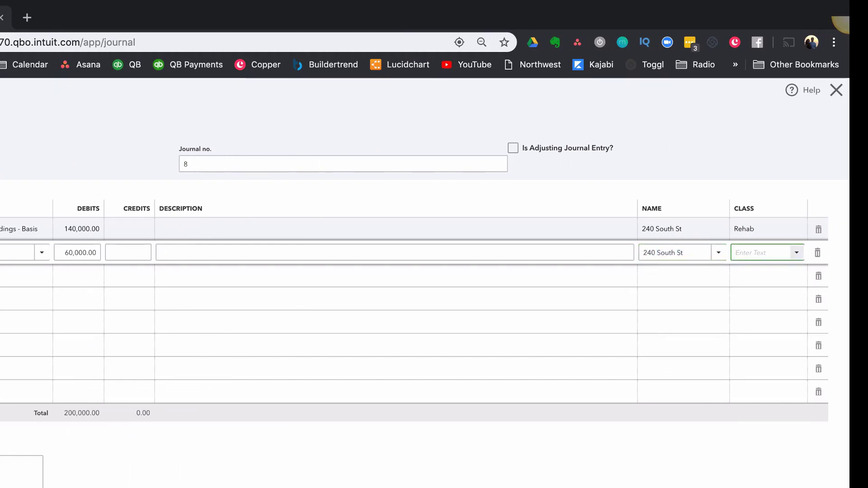
pyautogui.write('Rehab')
pyautogui.press('Tab')
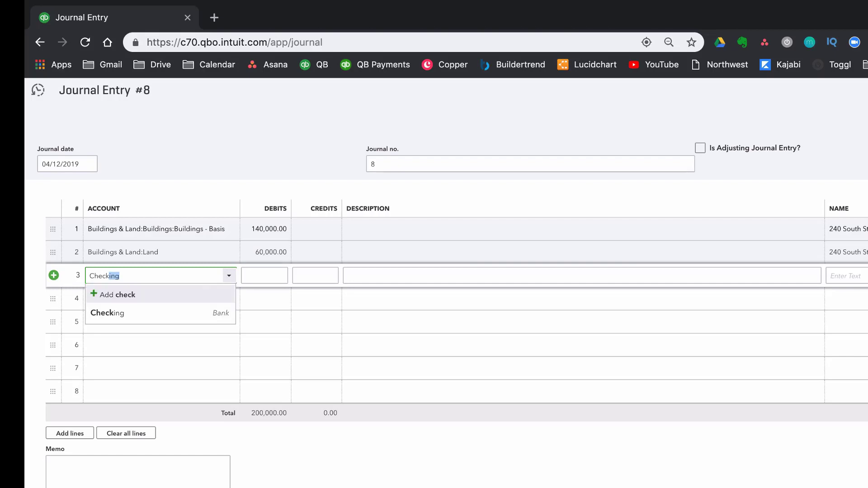
# On journal line 3, credit 40,000 to the Checking account
pyautogui.click(166, 312)
pyautogui.press('Tab')
pyautogui.press('Tab')
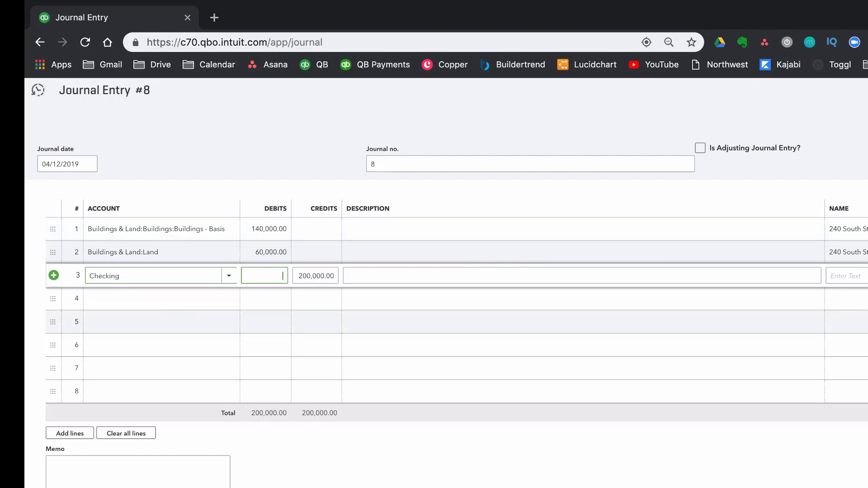
pyautogui.write('40,000')
# Assign the new property customer and the Rehab class to the Checking line of the journal entry
pyautogui.press('Tab')
pyautogui.press('Tab')
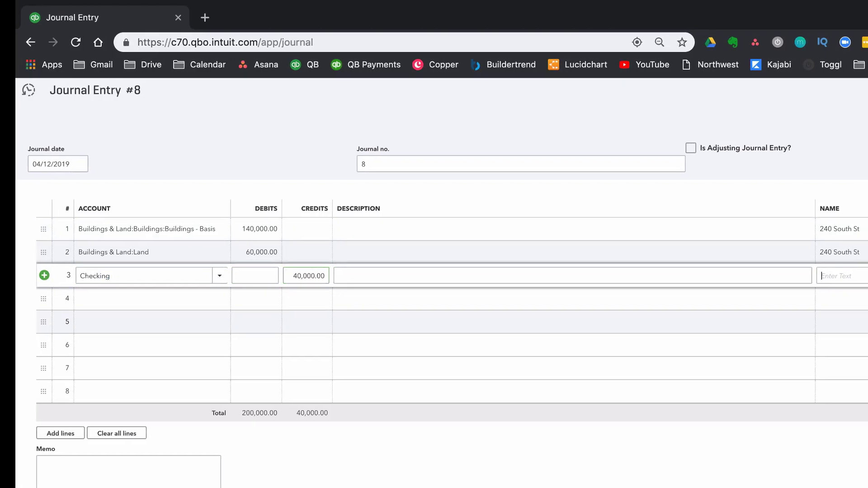
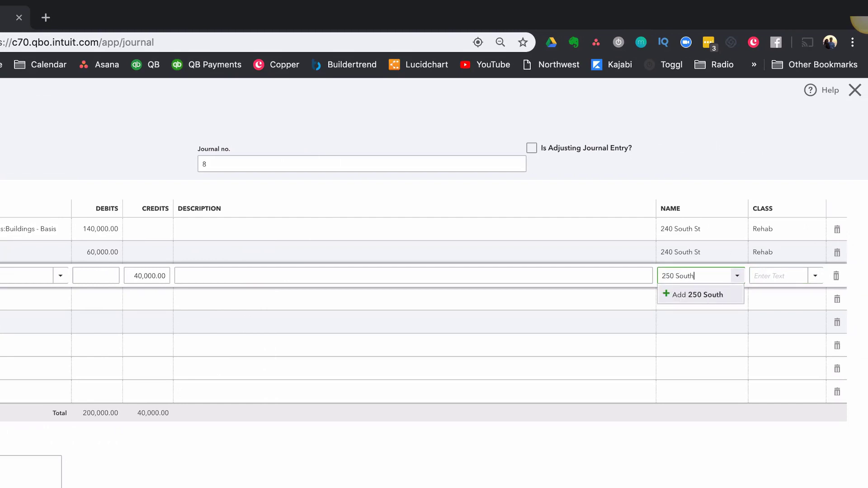
pyautogui.press('super+a')
pyautogui.write('240f')
pyautogui.press('BackSpace')
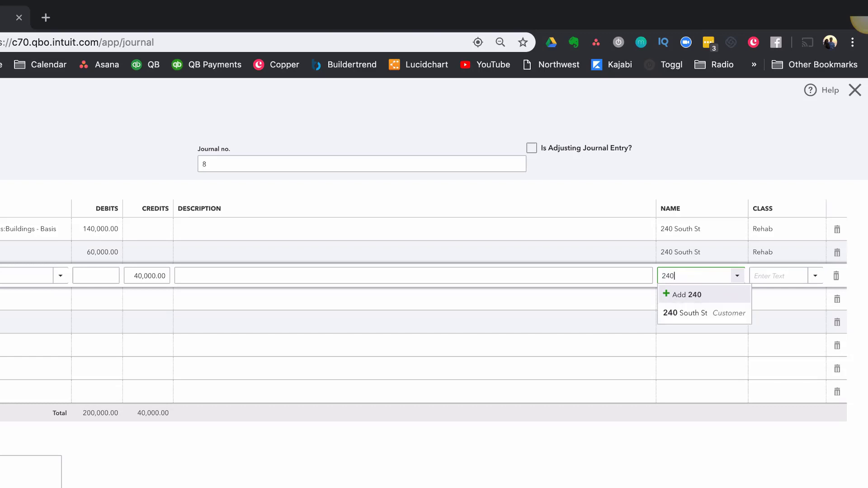
pyautogui.press('Down')
pyautogui.press('Tab')
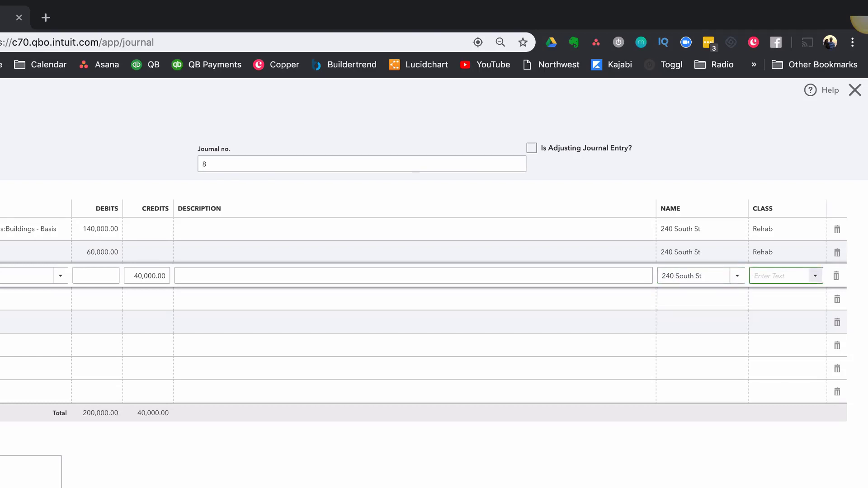
pyautogui.write('reh')
pyautogui.press('Tab')
pyautogui.press('Tab')
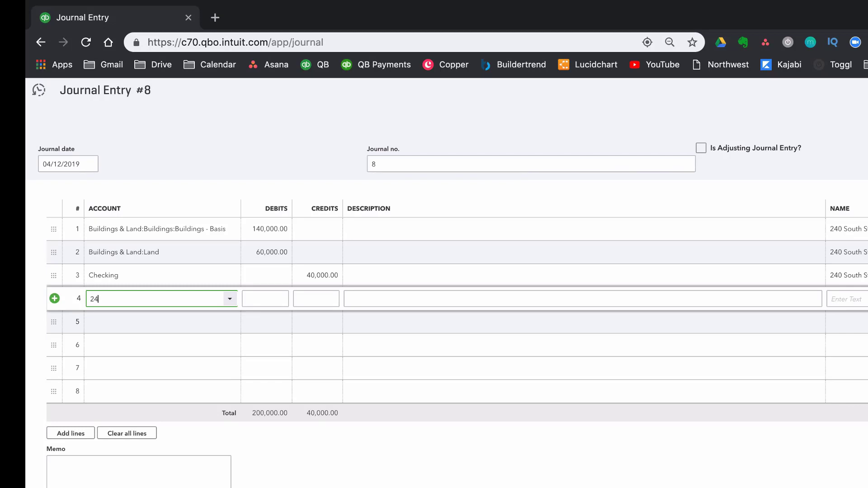
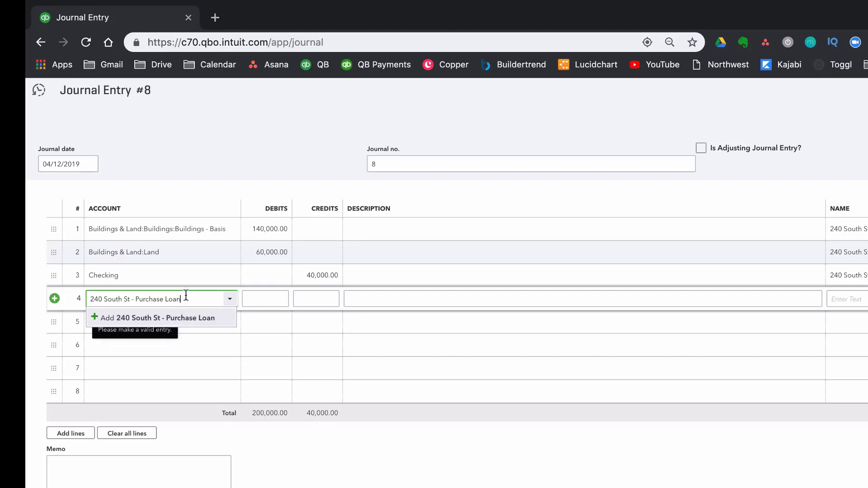
# On journal line 4, add the property's Purchase Loan account with type Long Term Liabilities and detail type Notes Payable
pyautogui.click(184, 319)
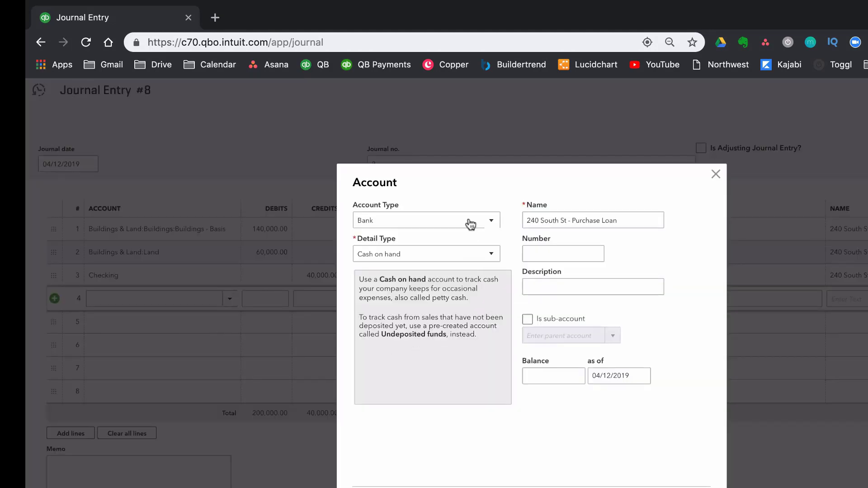
pyautogui.click(470, 225)
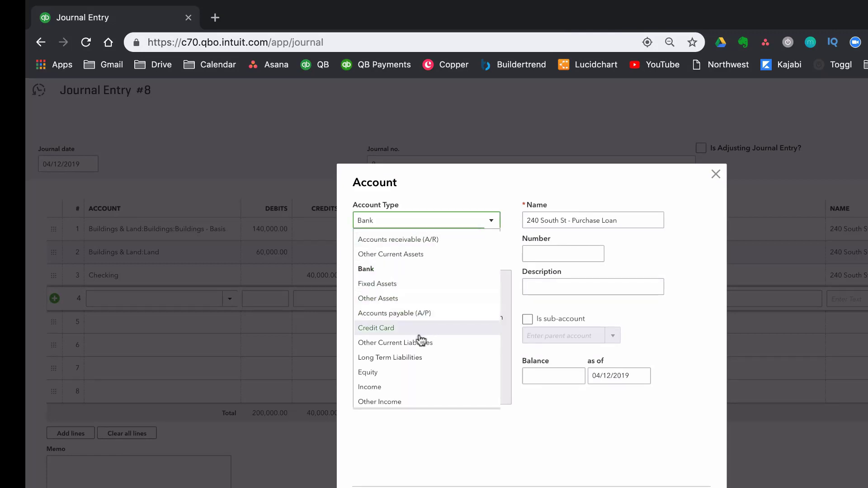
pyautogui.click(390, 358)
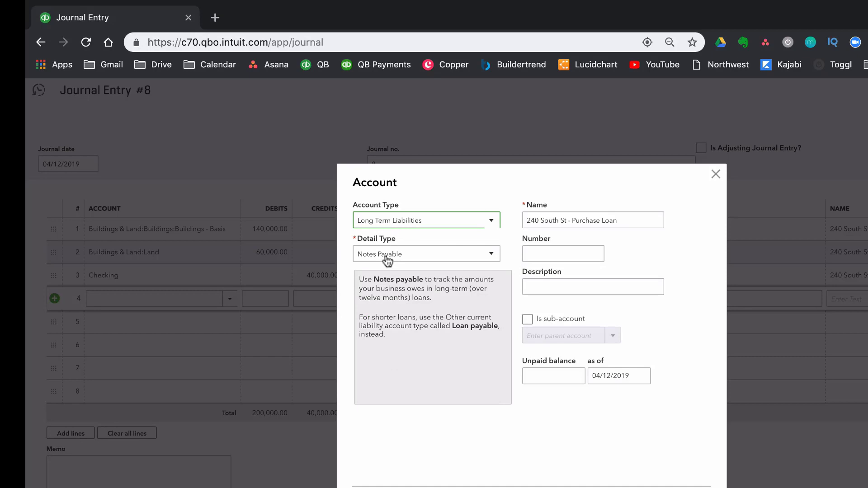
pyautogui.click(387, 256)
pyautogui.click(388, 273)
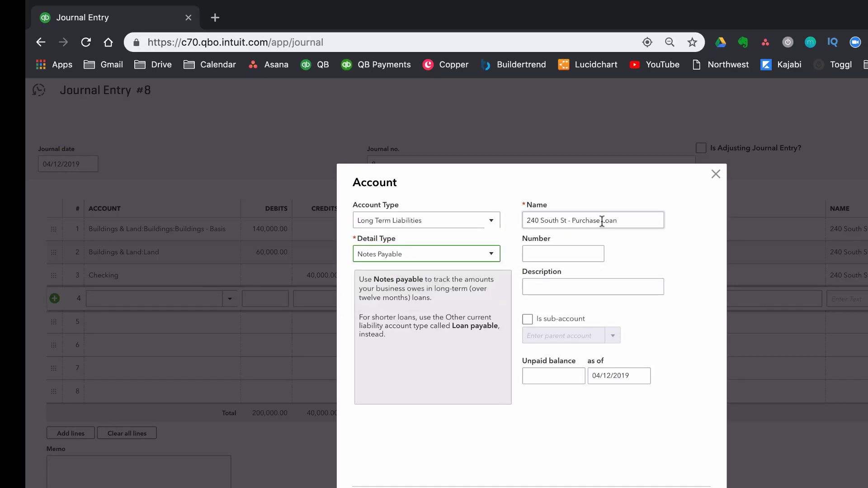
pyautogui.press('Tab')
pyautogui.click(527, 319)
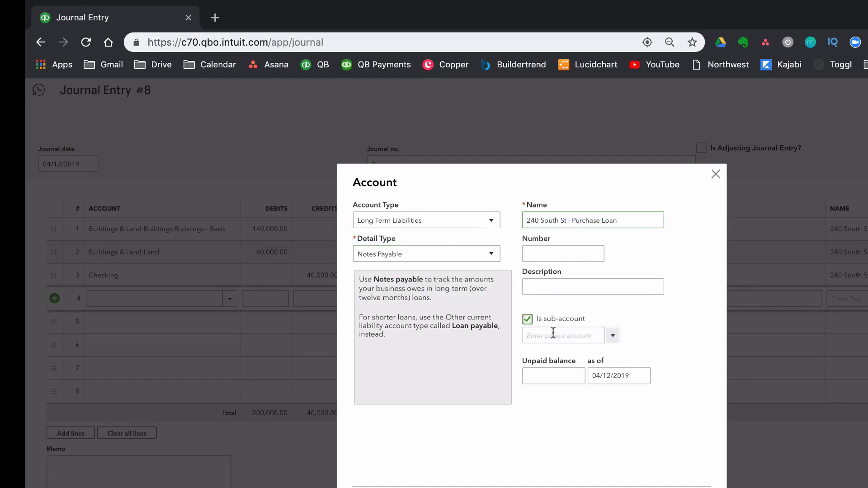
pyautogui.click(611, 339)
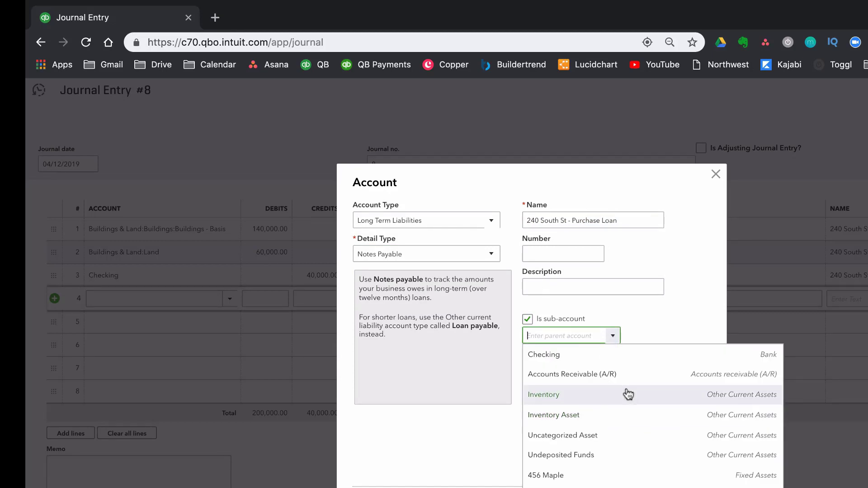
pyautogui.write('m')
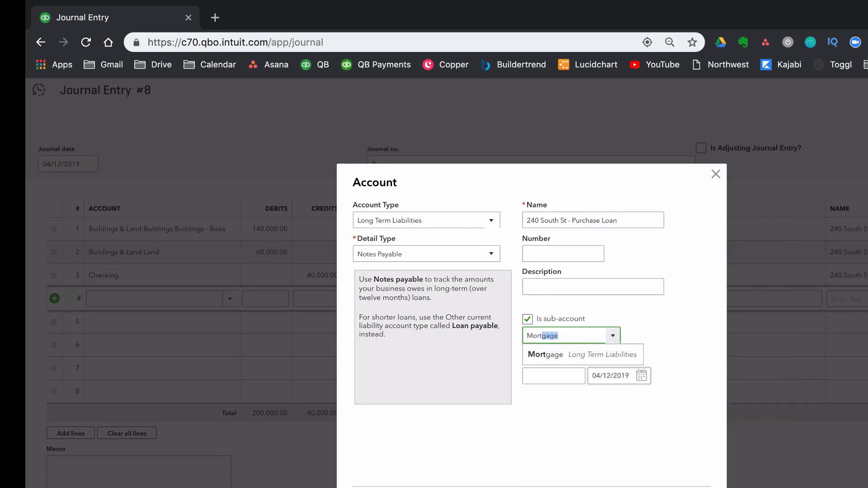
pyautogui.press('BackSpace')
pyautogui.press('BackSpace')
pyautogui.press('BackSpace')
pyautogui.press('BackSpace')
pyautogui.press('BackSpace')
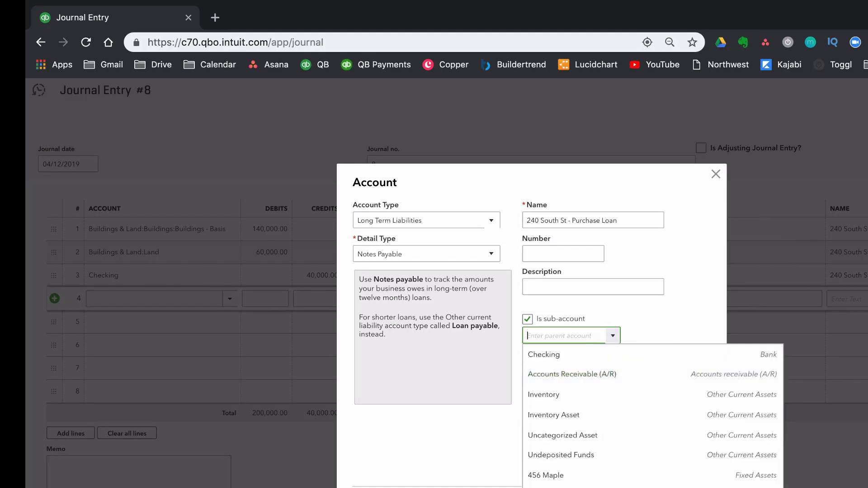
pyautogui.click(526, 319)
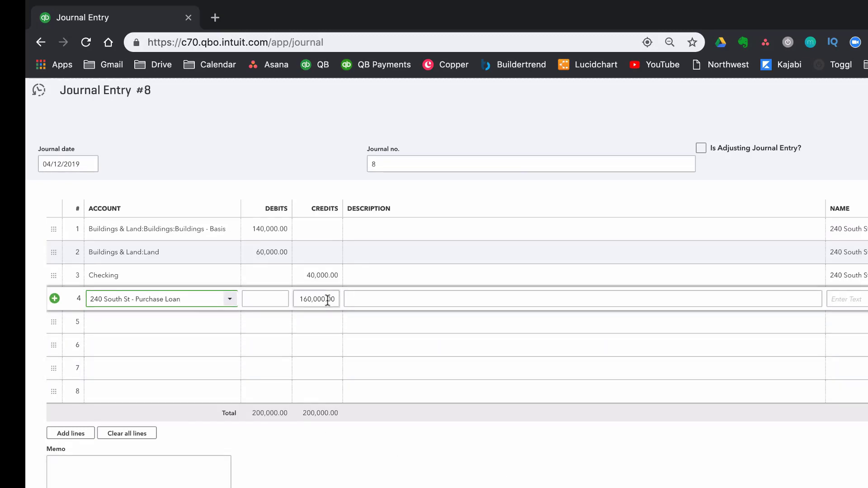
# Assign the new property customer and the Rehab class to the Purchase Loan line
pyautogui.click(843, 294)
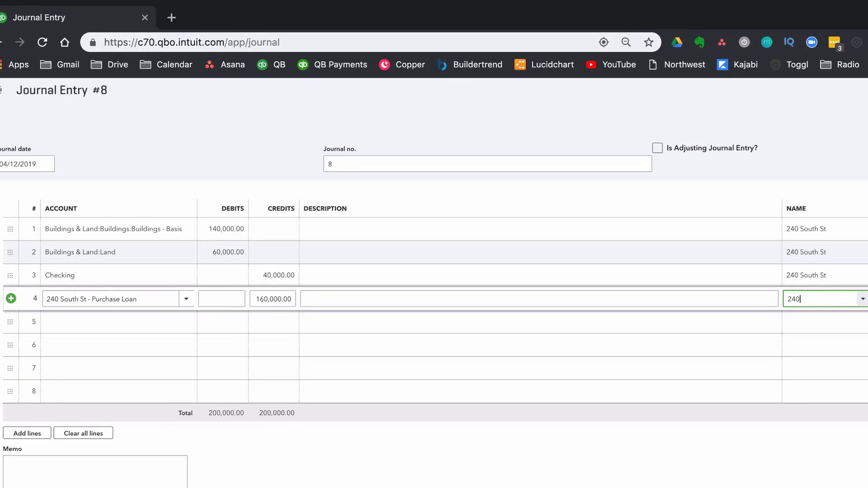
pyautogui.press('Tab')
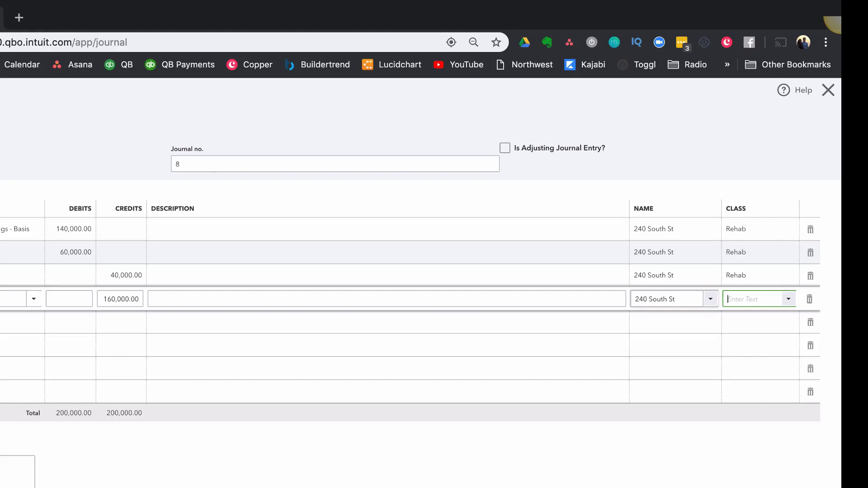
pyautogui.write('R')
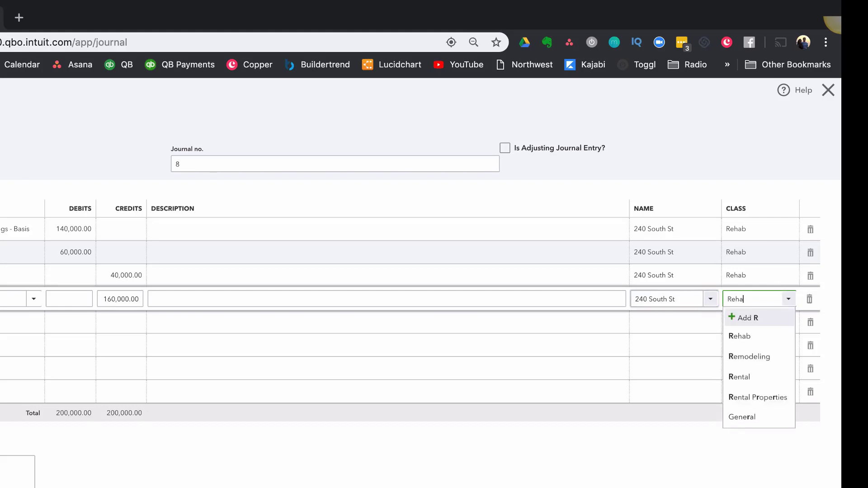
pyautogui.write('eha')
pyautogui.press('Tab')
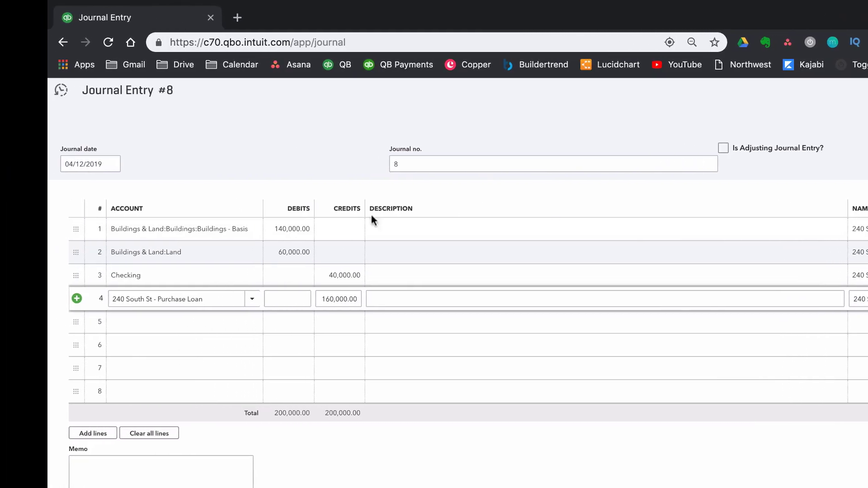
pyautogui.moveTo(295, 421)
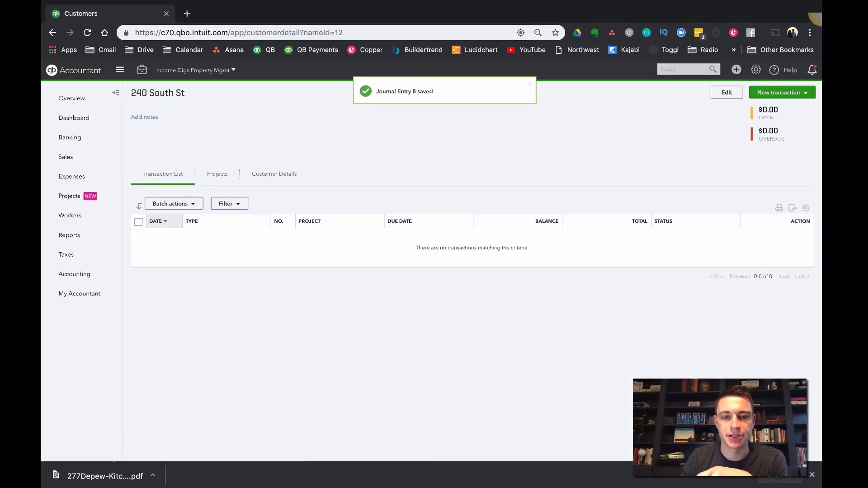
# Open the custom report Balance Sheet - This Year
pyautogui.click(70, 236)
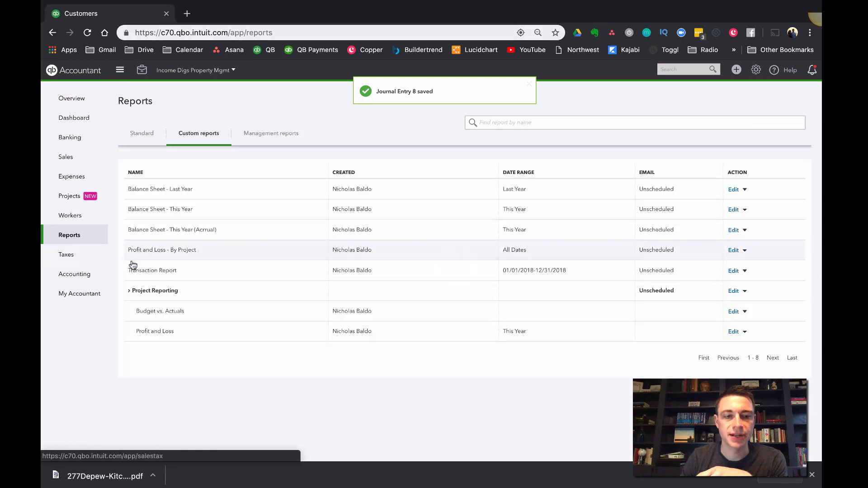
pyautogui.click(153, 210)
pyautogui.scroll(-3, 699, 128)
pyautogui.scroll(3, 698, 128)
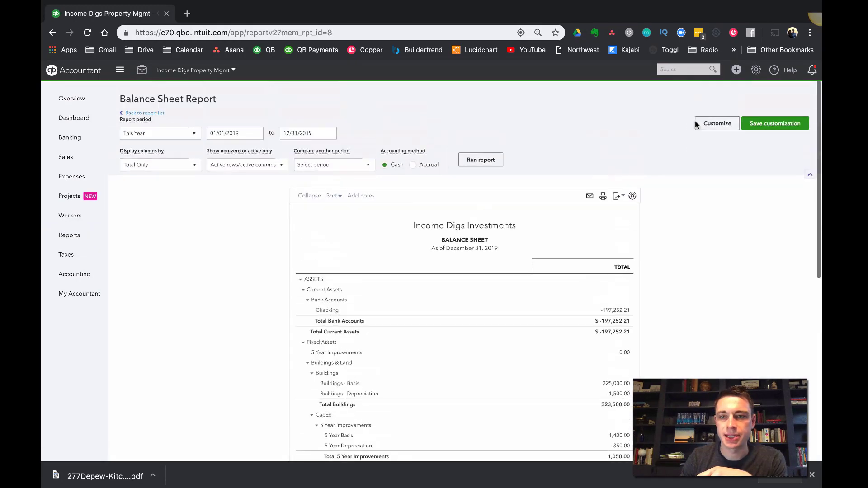
# Customize the balance sheet with a customer filter for the new property only and run the report
pyautogui.click(714, 123)
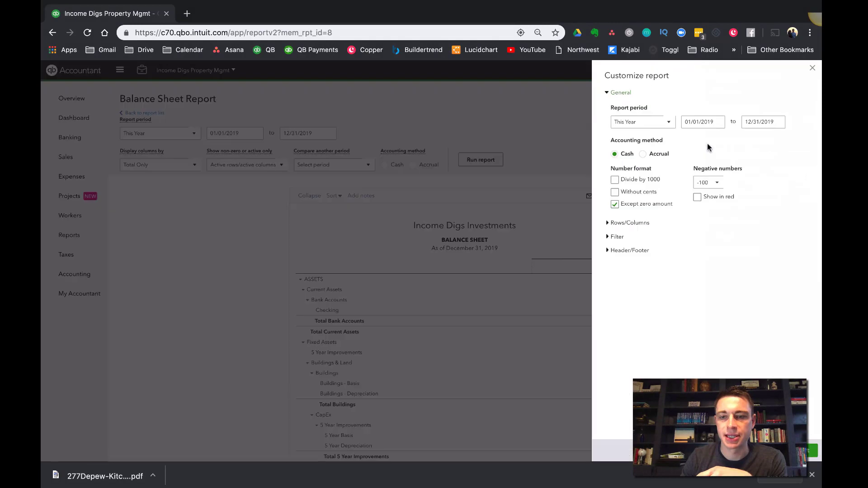
pyautogui.click(611, 237)
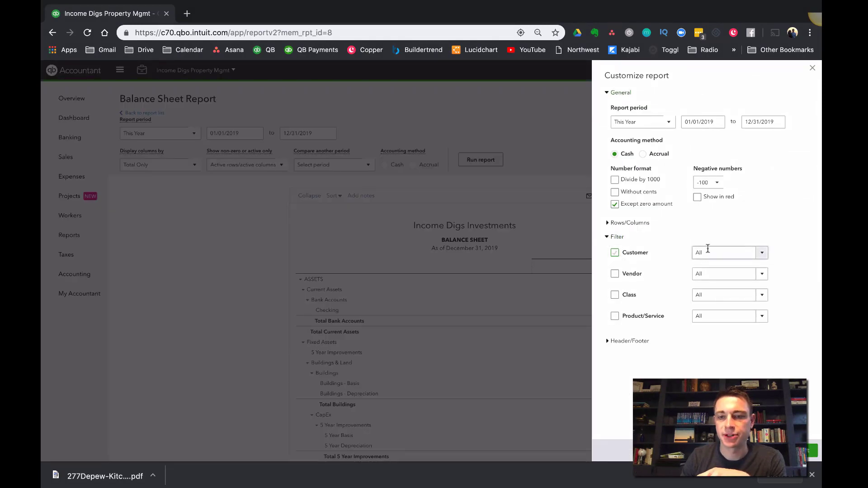
pyautogui.click(615, 252)
pyautogui.click(762, 254)
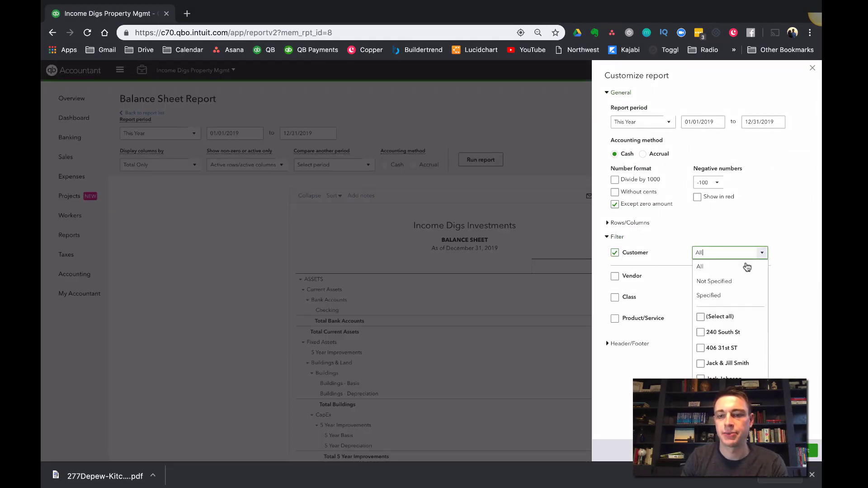
pyautogui.click(717, 332)
pyautogui.click(796, 451)
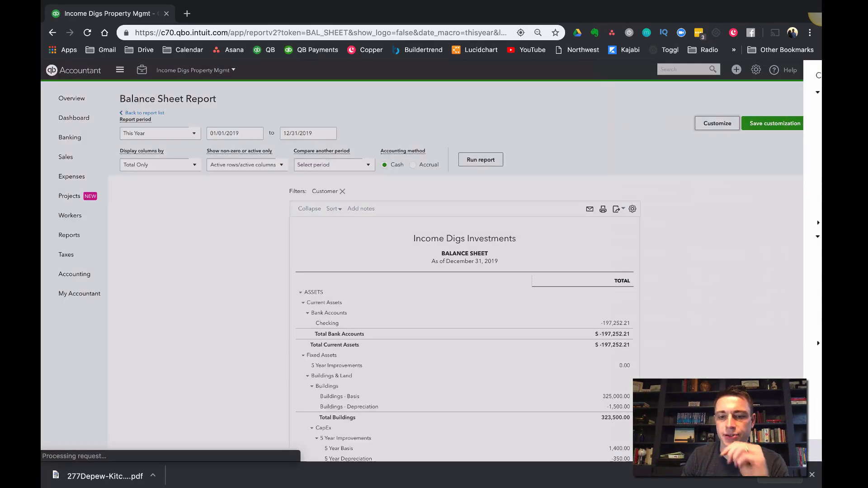
pyautogui.scroll(-2, 541, 328)
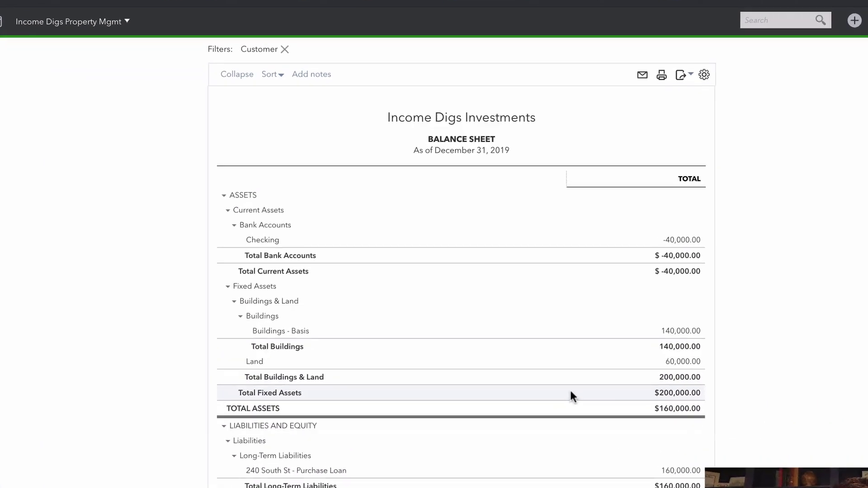
pyautogui.scroll(-2, 571, 396)
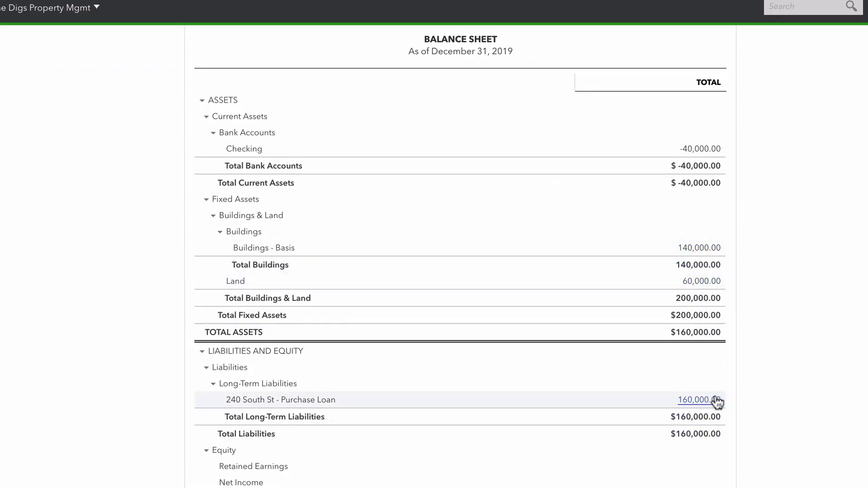
# Save the customized balance sheet under a report name with the property's address in place of This Year
pyautogui.scroll(5, 769, 405)
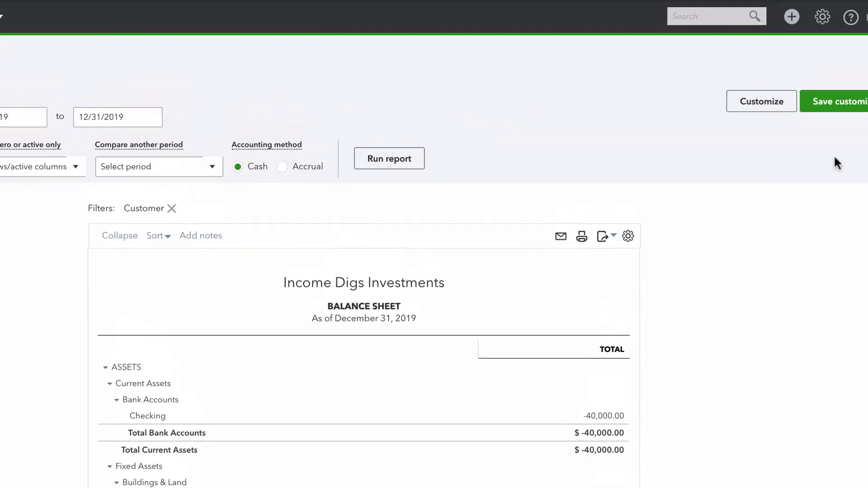
pyautogui.click(814, 112)
pyautogui.moveTo(741, 167); pyautogui.dragTo(711, 165)
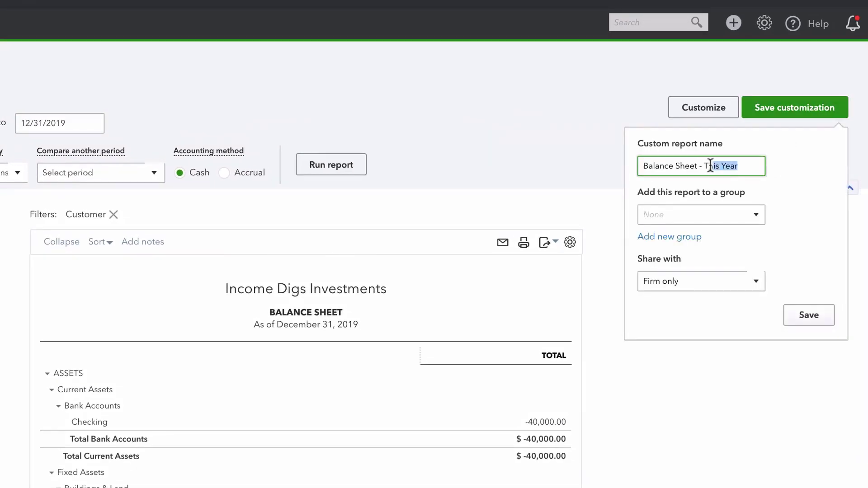
pyautogui.click(815, 318)
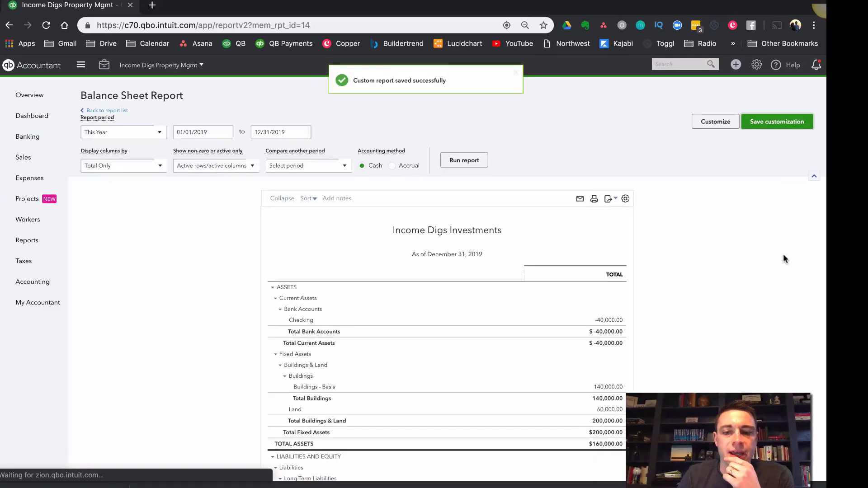
# Trace the purchase loan amount on the balance sheet through its transaction report to the loan credit in the source journal entry
pyautogui.scroll(-4, 617, 235)
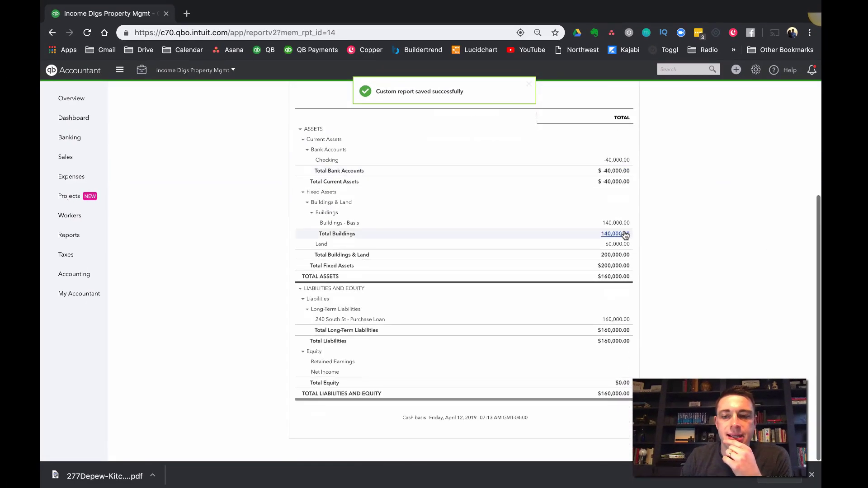
pyautogui.scroll(3, 618, 236)
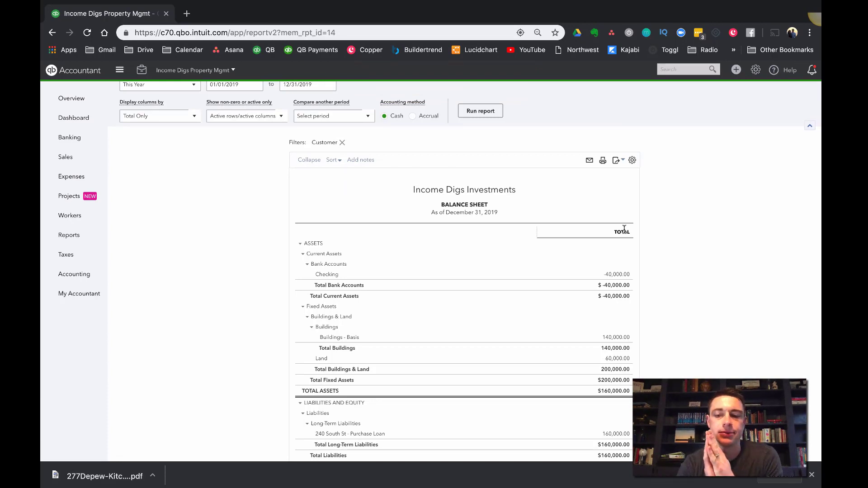
pyautogui.scroll(-3, 619, 252)
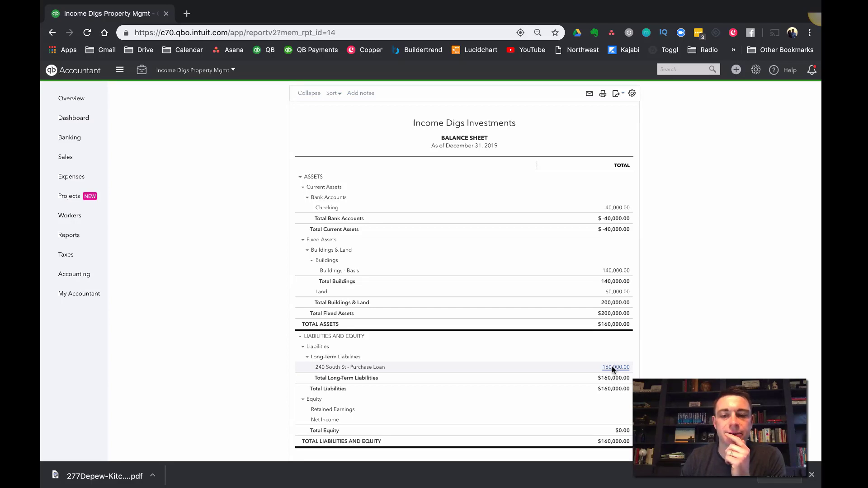
pyautogui.scroll(2, 713, 368)
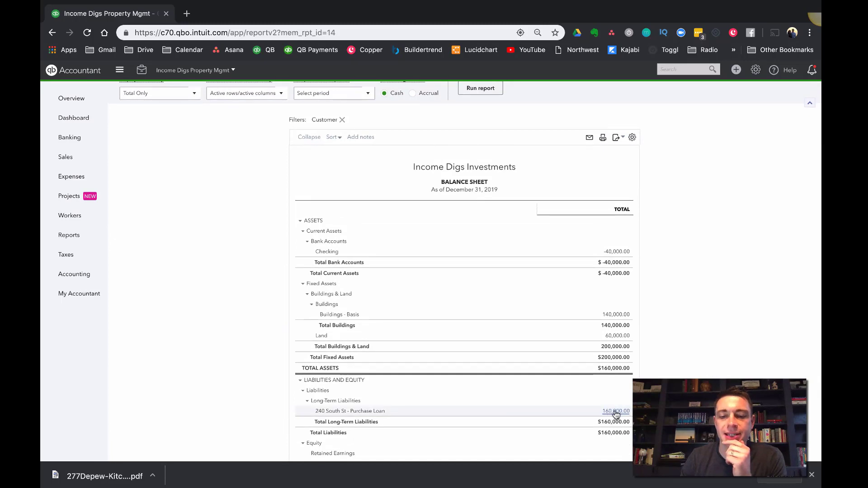
pyautogui.click(616, 412)
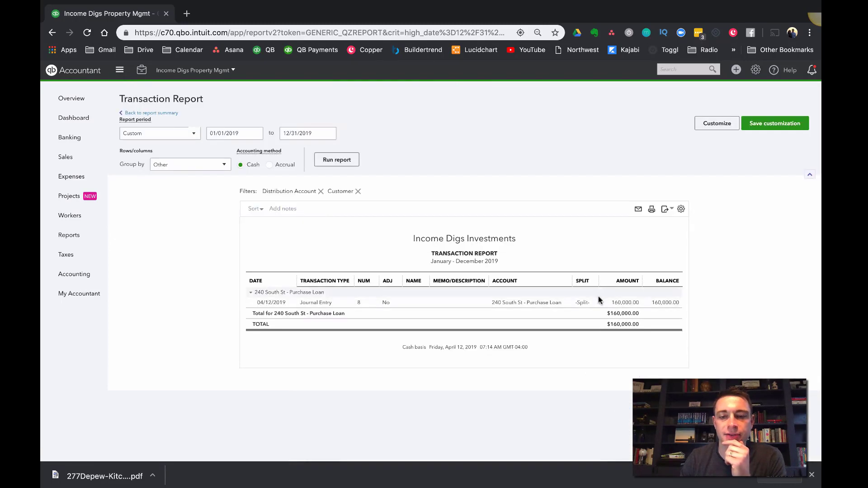
pyautogui.click(586, 305)
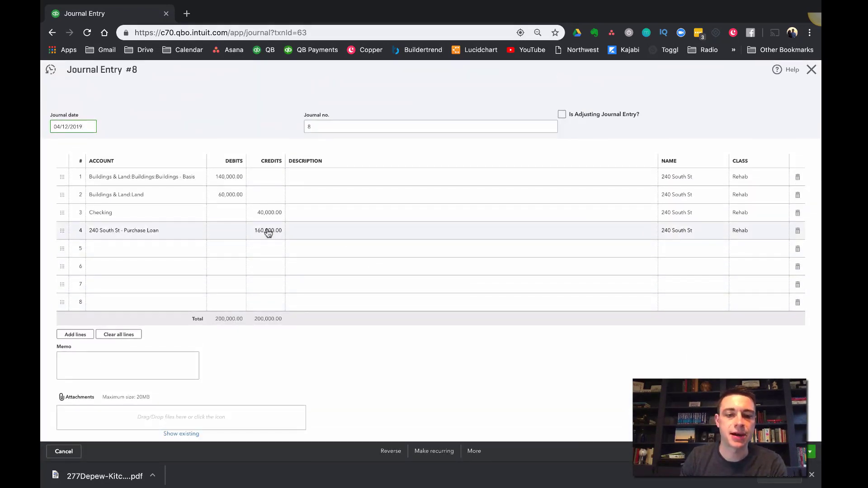
pyautogui.click(268, 232)
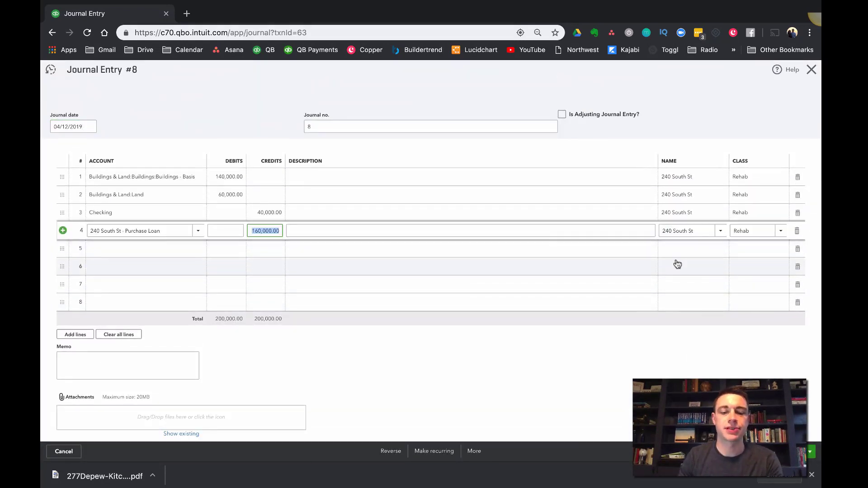
# Set the credit on the purchase loan line of the journal entry to 220,000
pyautogui.write('220')
pyautogui.press('Tab')
pyautogui.hotkey('shift', 'Tab')
pyautogui.write('2')
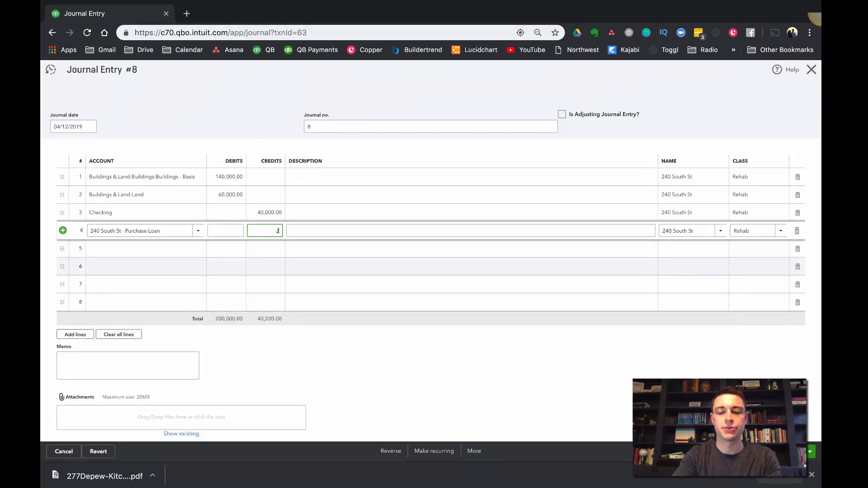
pyautogui.write('20,000')
pyautogui.press('Tab')
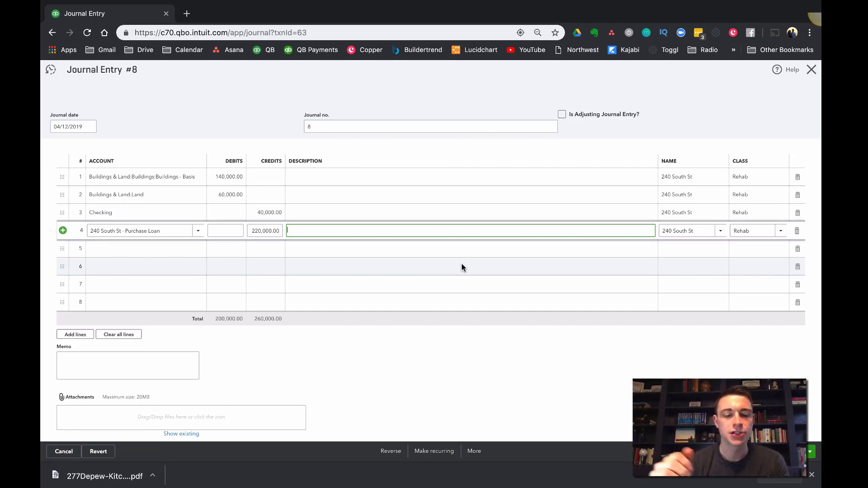
# Add a new account on line 5, named with the property's address followed by "- Construction Escrow"
pyautogui.press('Tab')
pyautogui.press('Tab')
pyautogui.press('Tab')
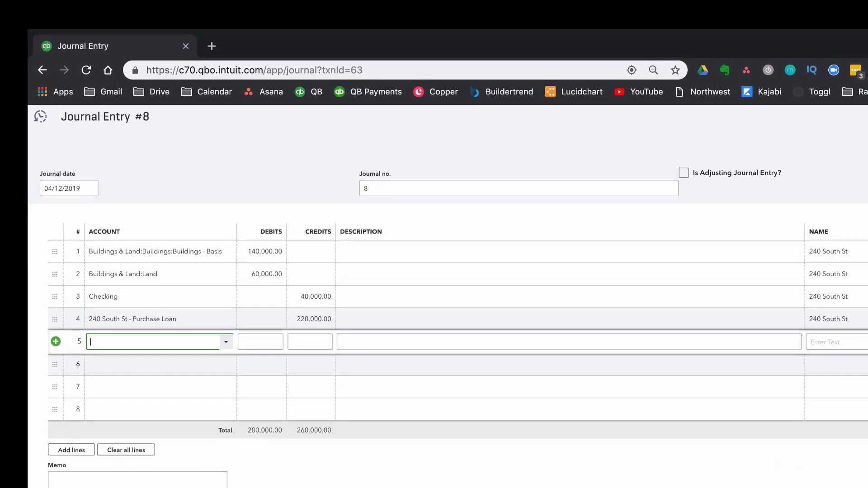
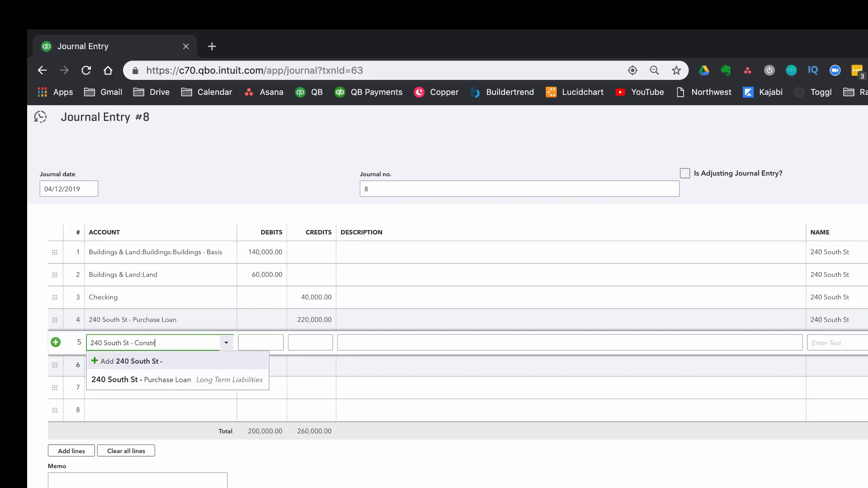
pyautogui.write('uction ')
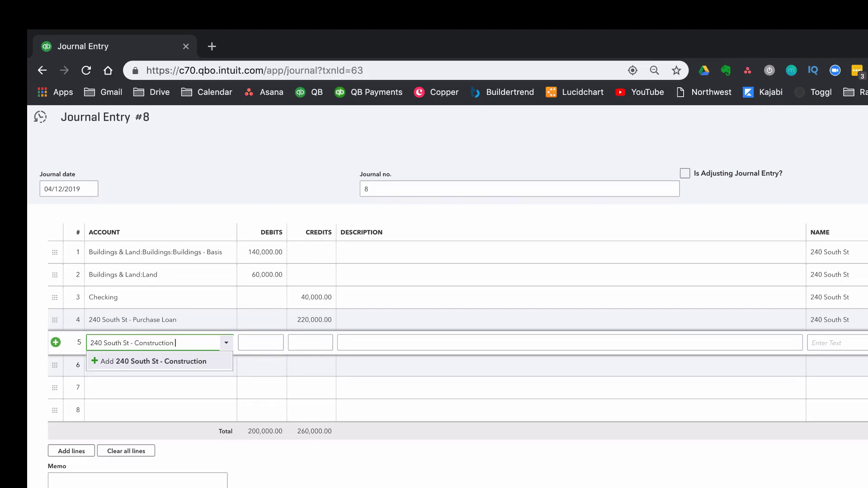
pyautogui.write('Escrow')
pyautogui.click(171, 365)
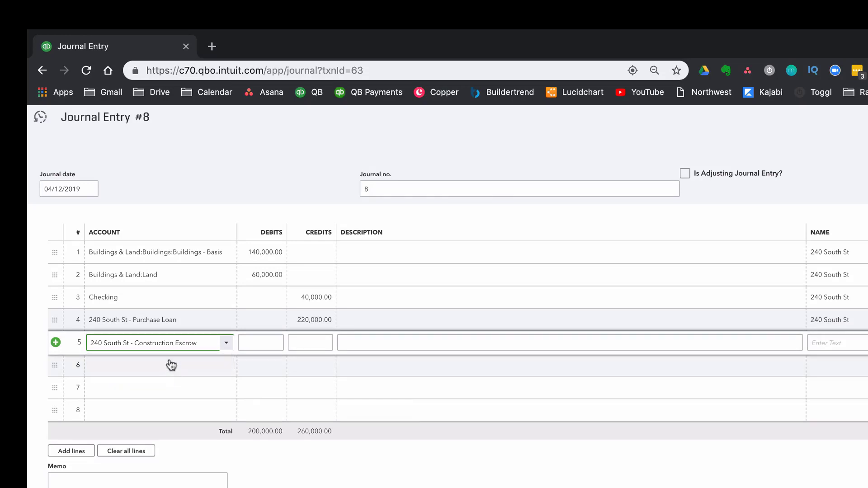
# Set the new escrow account's type and detail type to Other Current Assets and save the account
pyautogui.click(389, 247)
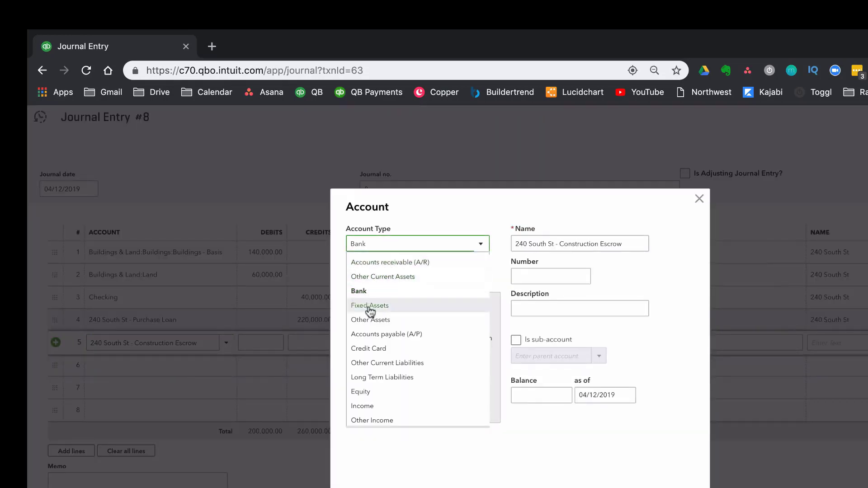
pyautogui.click(388, 277)
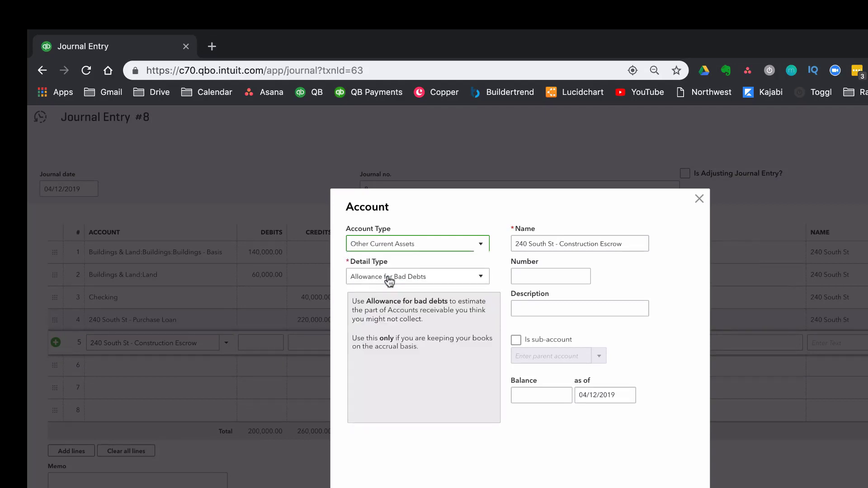
pyautogui.click(389, 276)
pyautogui.scroll(-2, 396, 362)
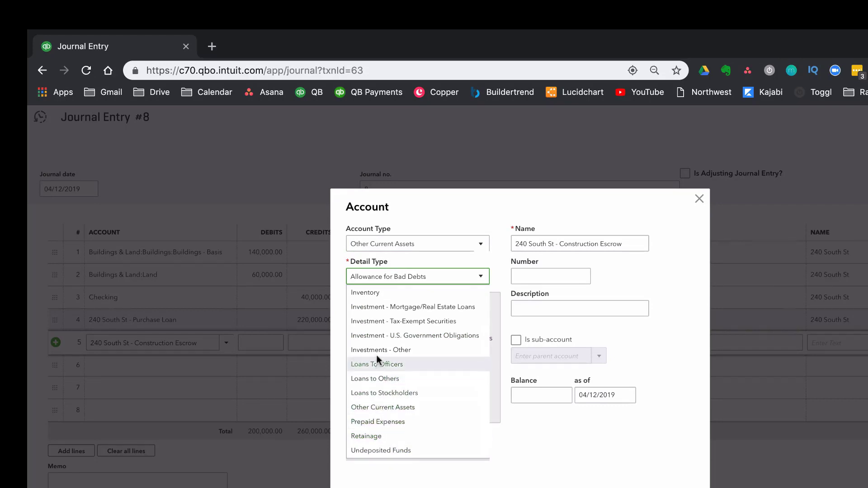
pyautogui.scroll(2, 370, 311)
pyautogui.scroll(-2, 378, 355)
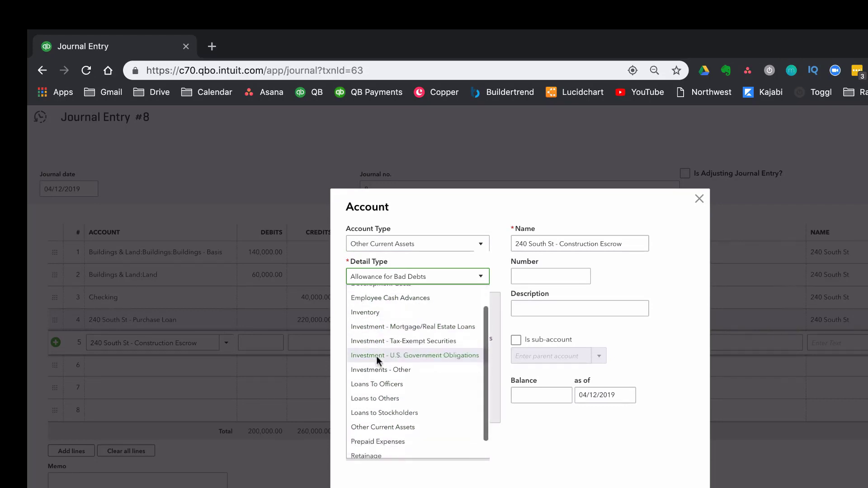
pyautogui.click(388, 408)
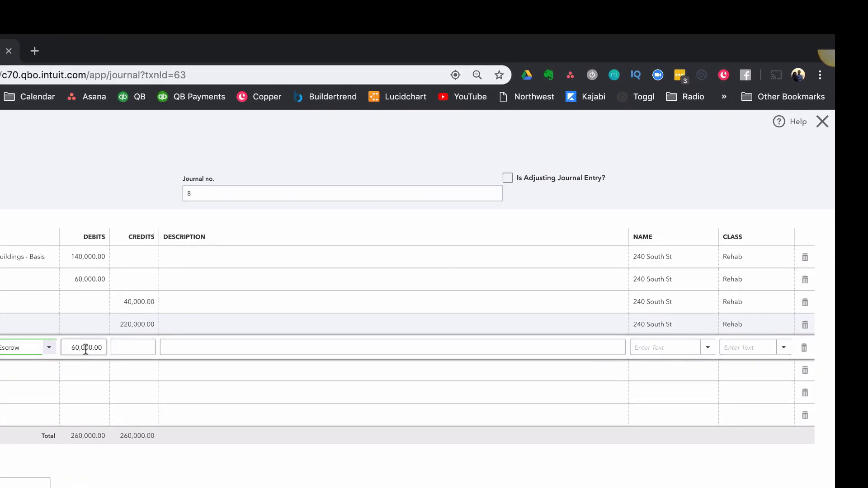
# Assign the property as name and Rehab as class on the construction escrow debit line, and save the journal entry
pyautogui.click(647, 347)
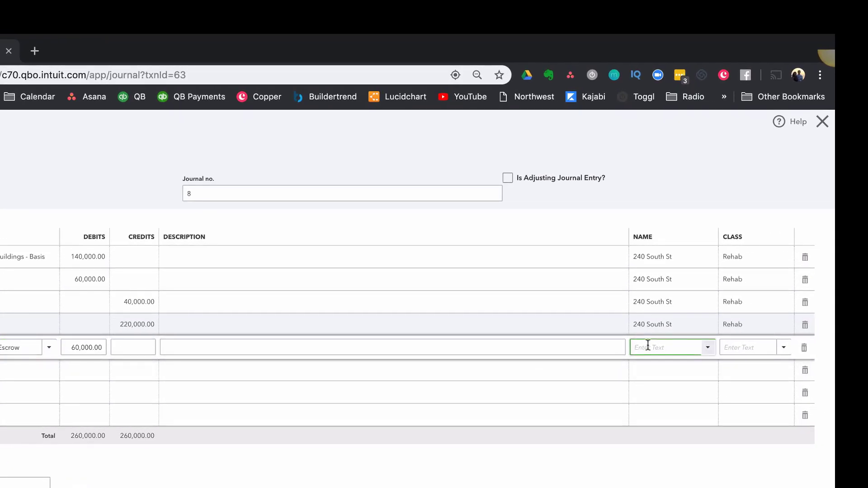
pyautogui.write('240')
pyautogui.press('Tab')
pyautogui.write('Rehab')
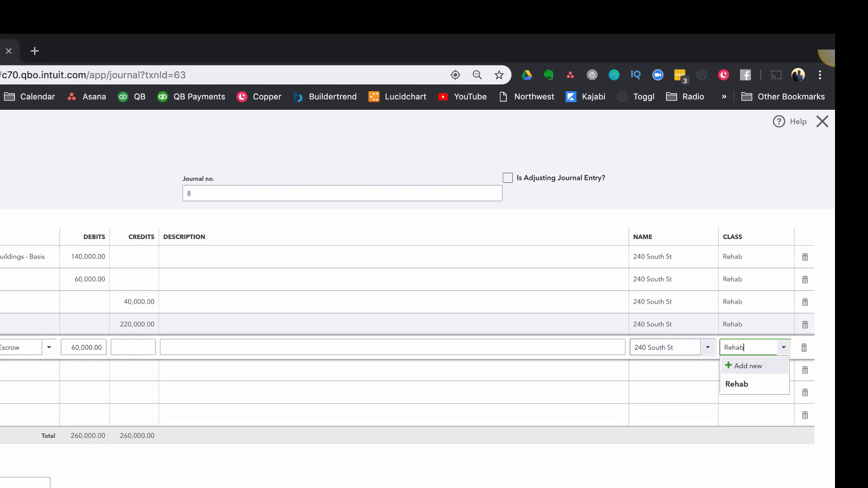
pyautogui.click(751, 384)
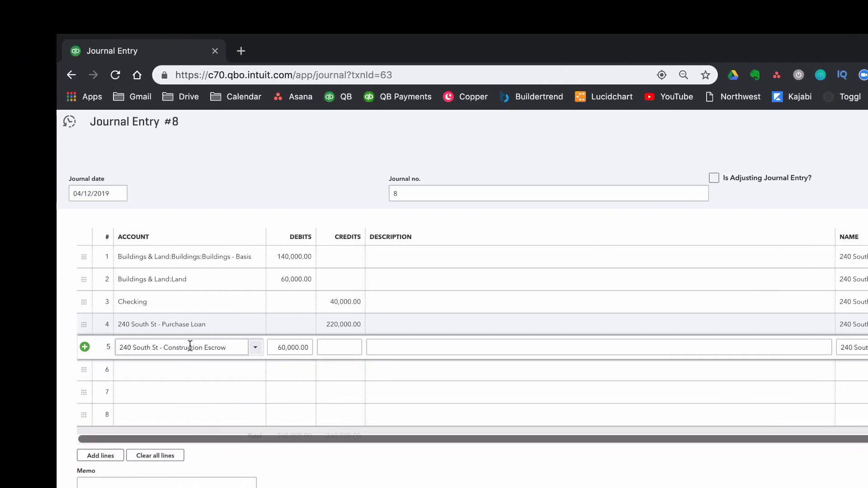
pyautogui.moveTo(240, 351); pyautogui.dragTo(111, 350)
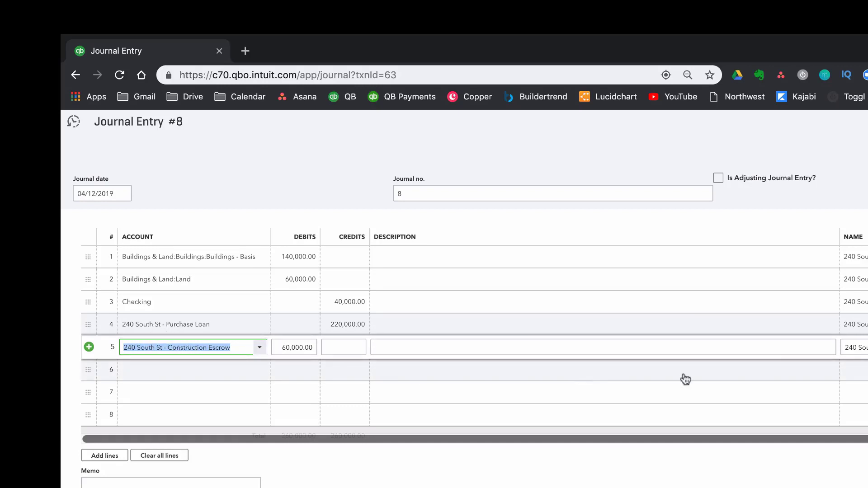
pyautogui.click(858, 348)
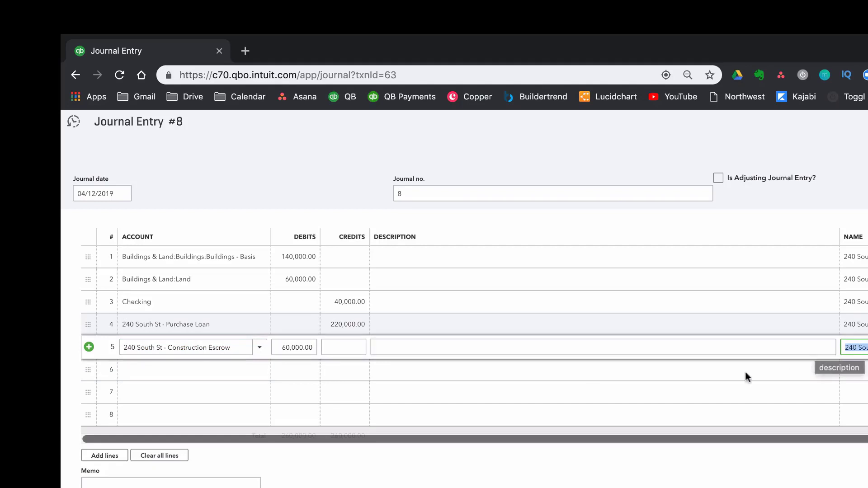
pyautogui.click(609, 486)
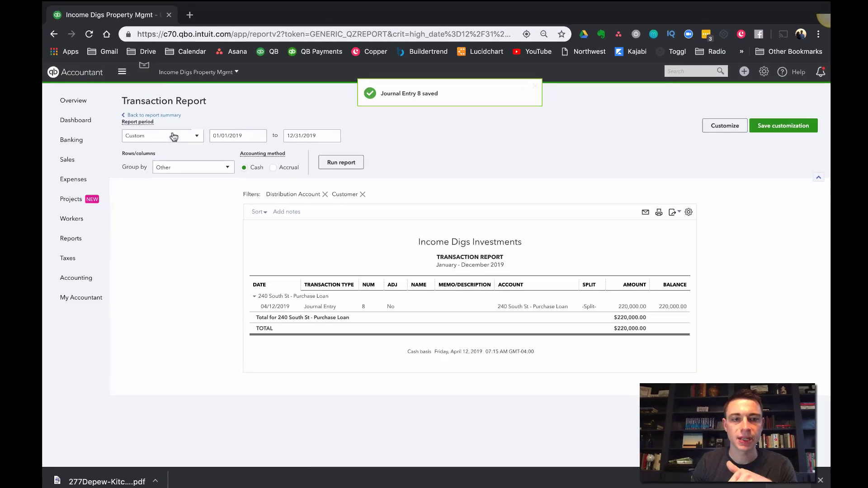
# Return to the property's balance sheet and examine the construction escrow asset against the purchase loan liability
pyautogui.click(152, 116)
pyautogui.scroll(-3, 375, 233)
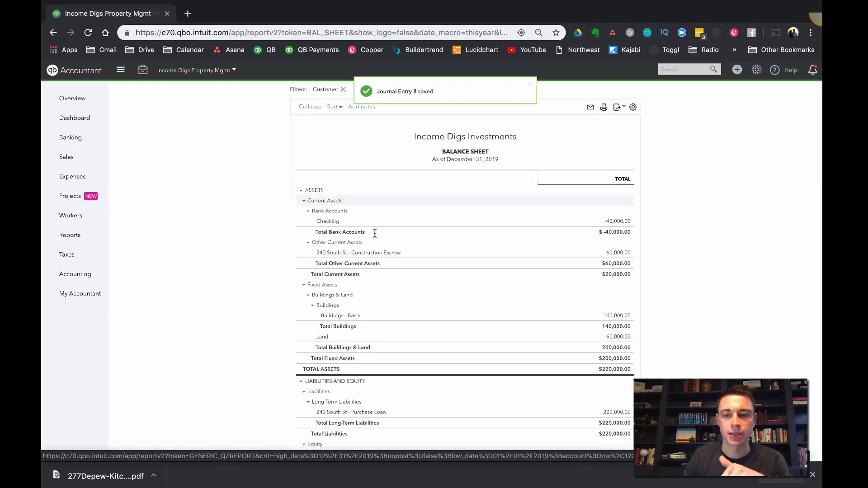
pyautogui.scroll(-3, 375, 233)
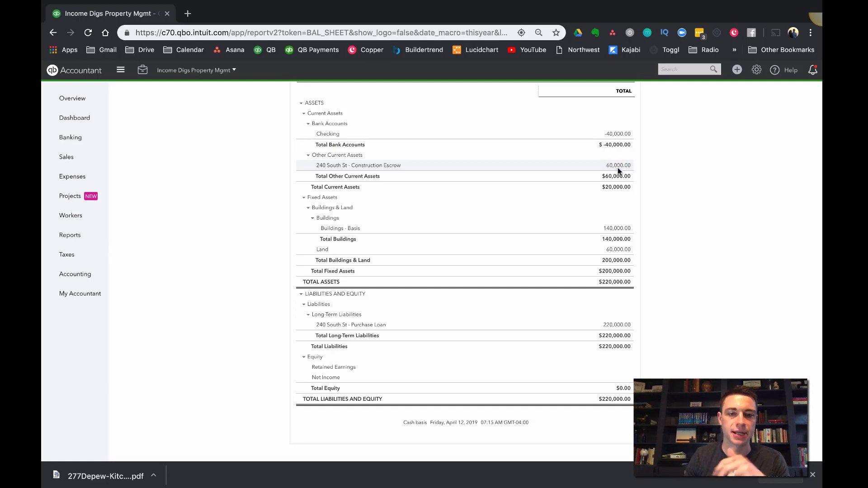
pyautogui.scroll(5, 618, 168)
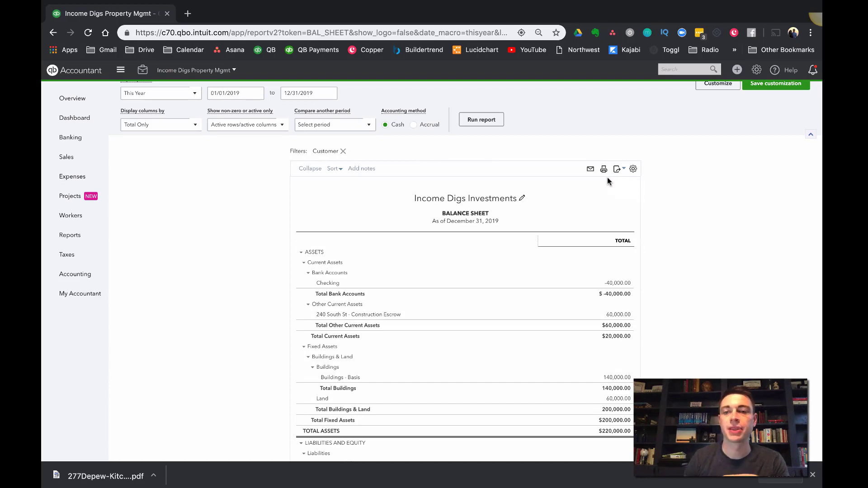
pyautogui.scroll(1, 608, 181)
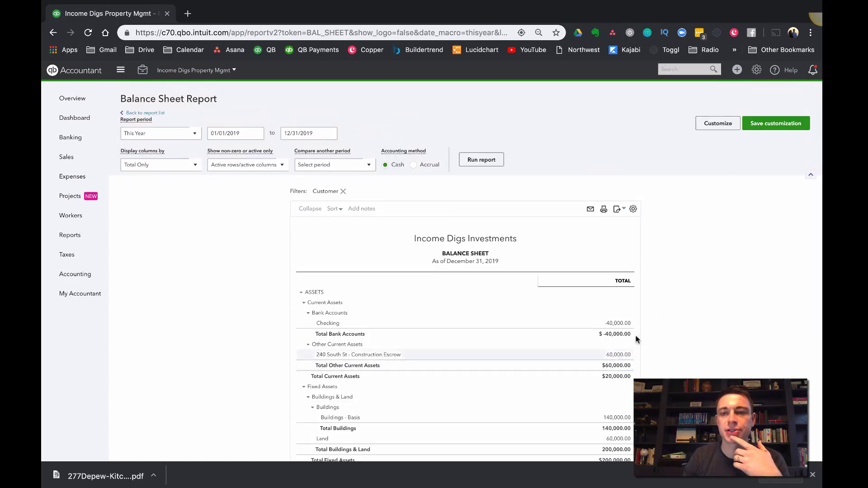
# Create a new journal entry dated 05/10/2019
pyautogui.click(737, 70)
pyautogui.click(703, 153)
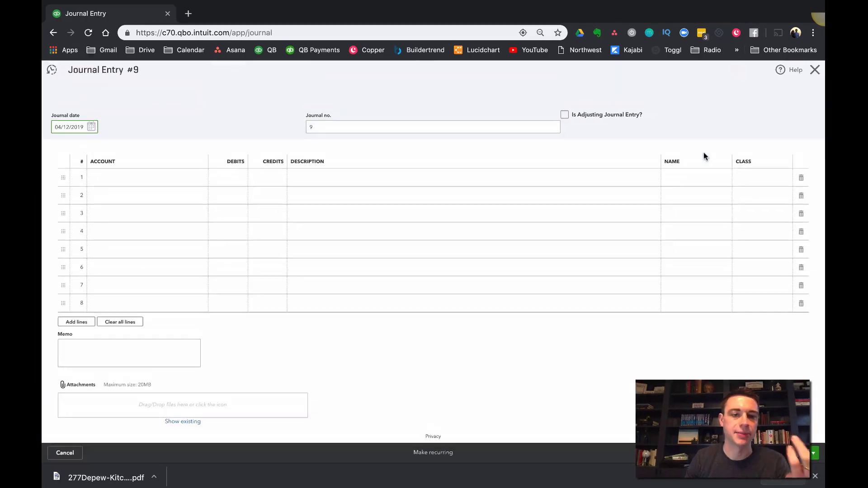
pyautogui.click(92, 127)
pyautogui.click(127, 146)
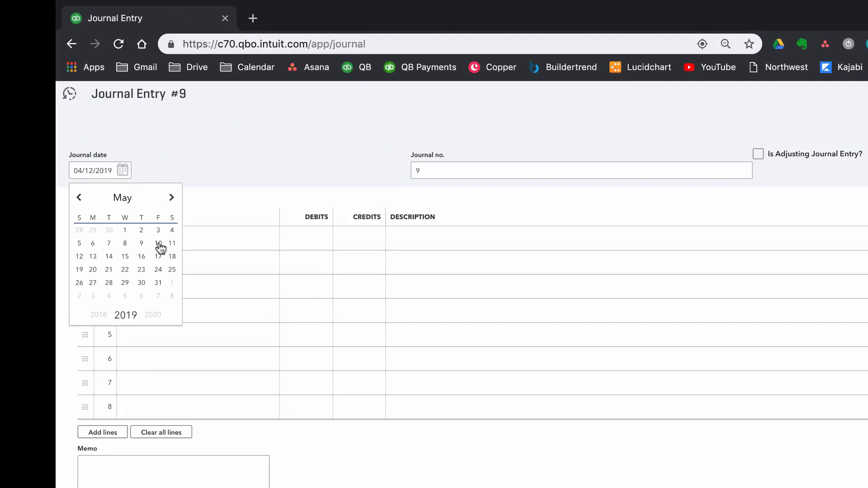
pyautogui.click(158, 245)
# Enter a 20,000 debit to the Checking account on line 1
pyautogui.click(205, 238)
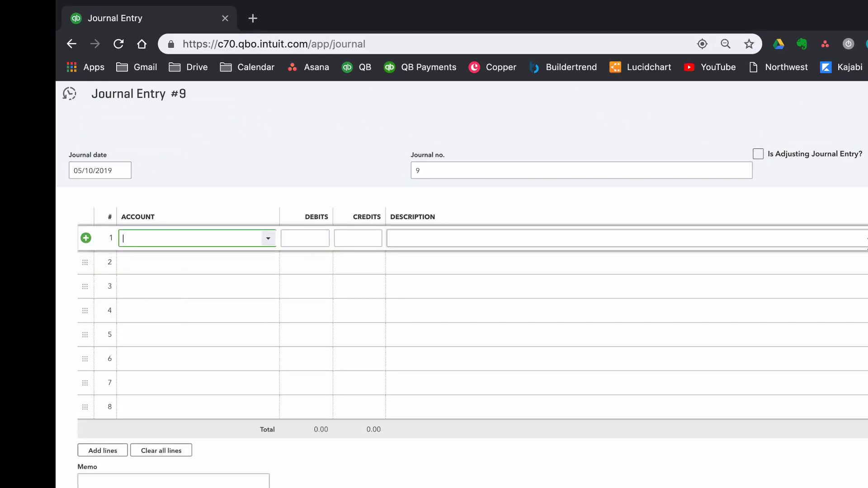
pyautogui.write('ch')
pyautogui.press('BackSpace')
pyautogui.press('BackSpace')
pyautogui.write('check')
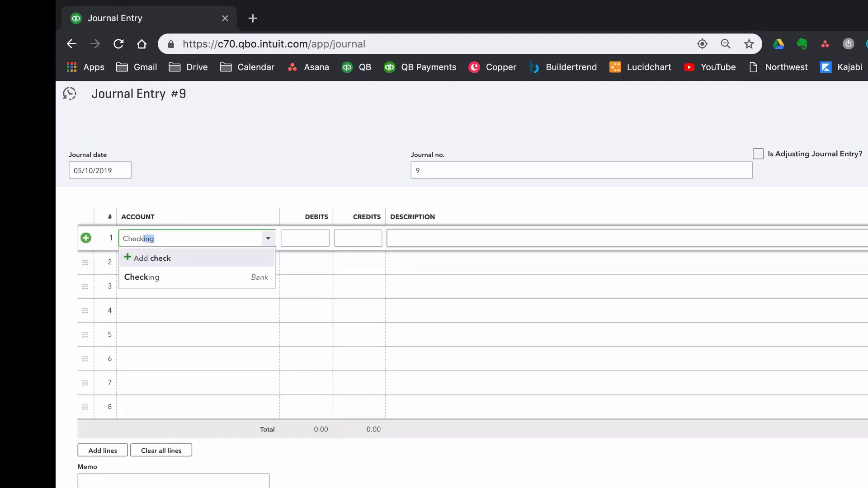
pyautogui.press('Tab')
pyautogui.write('200')
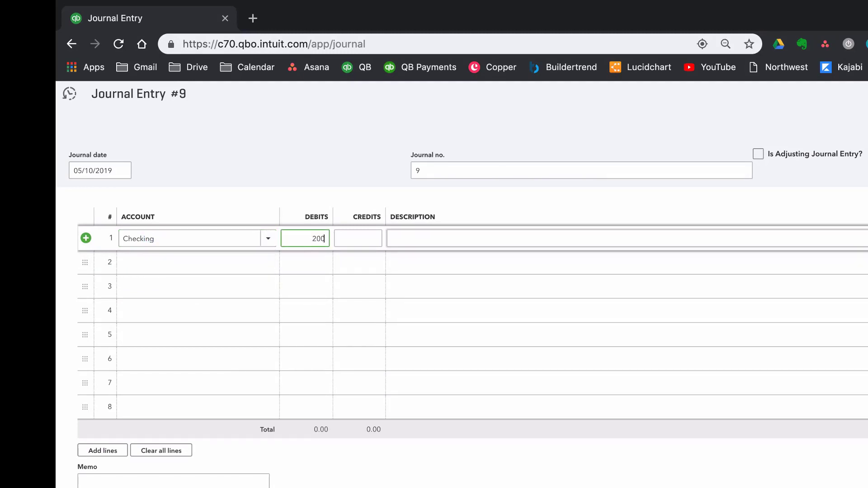
pyautogui.write('00')
# Assign the property as name and Rehab as class on the Checking line
pyautogui.press('Tab')
pyautogui.press('Tab')
pyautogui.press('Tab')
pyautogui.write('240')
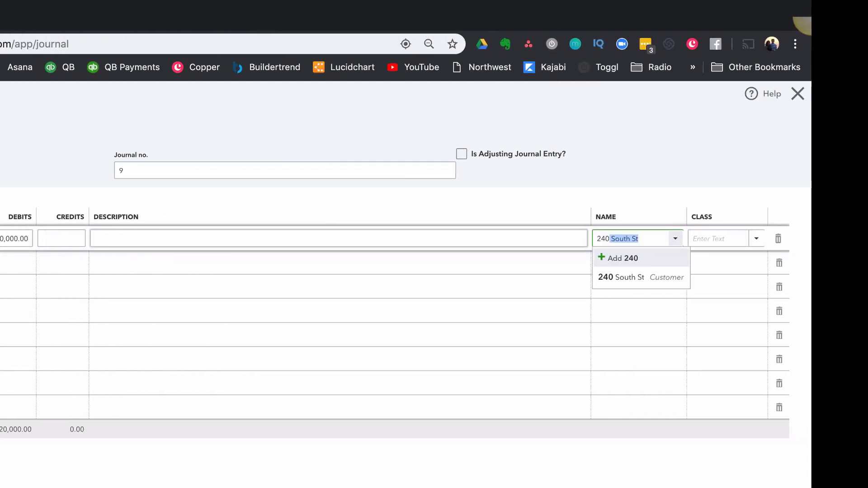
pyautogui.press('Tab')
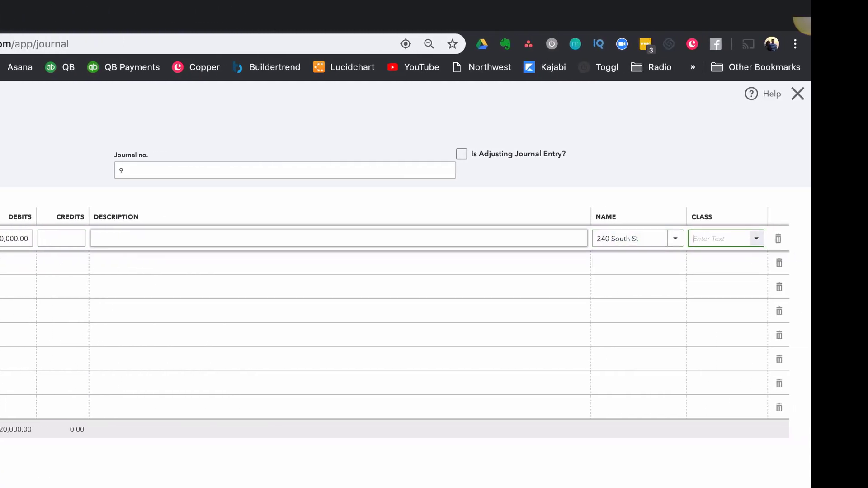
pyautogui.write('reh')
pyautogui.press('Tab')
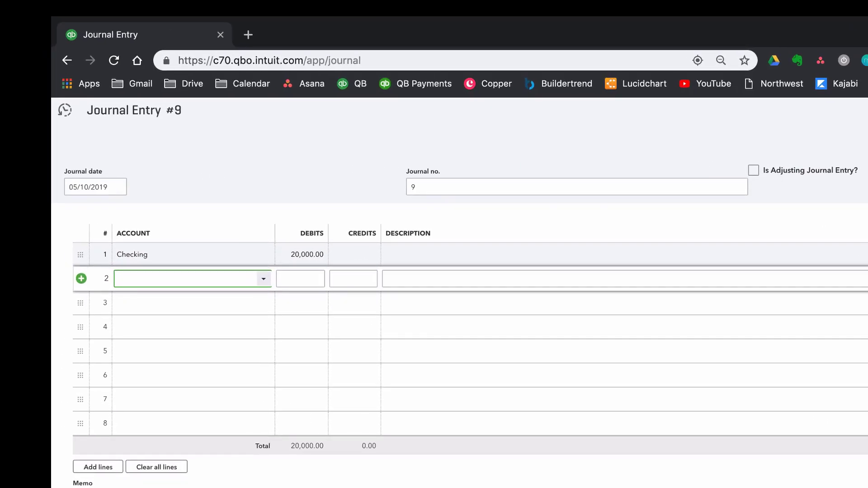
# Credit 20,000 to the property's construction escrow account on line 2, with the property as name and class Rehab, and save the entry
pyautogui.write('escr')
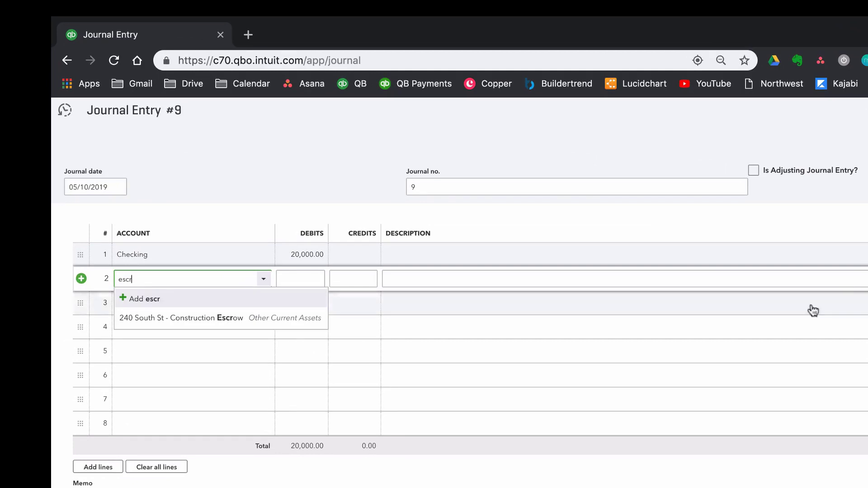
pyautogui.click(305, 325)
pyautogui.click(635, 281)
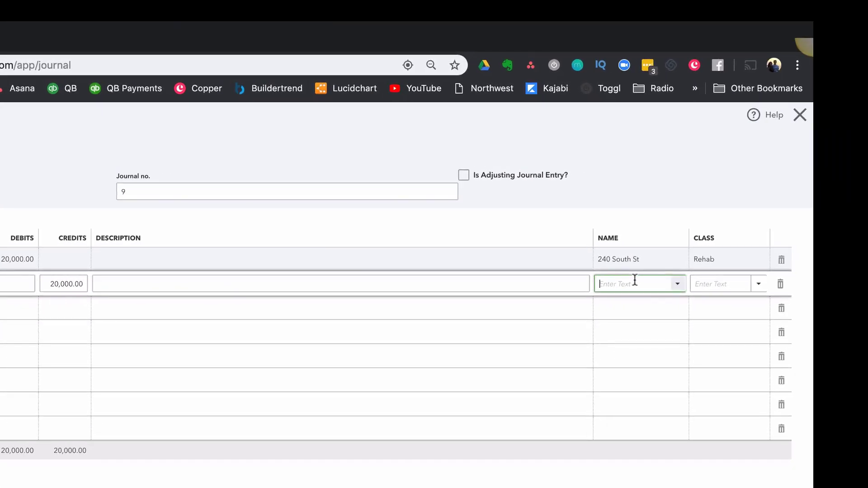
pyautogui.write('240')
pyautogui.press('Tab')
pyautogui.write('Reh')
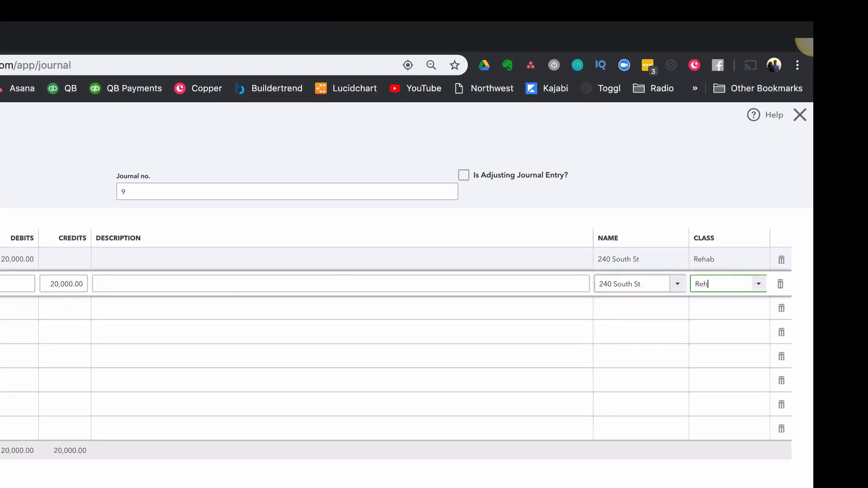
pyautogui.press('Tab')
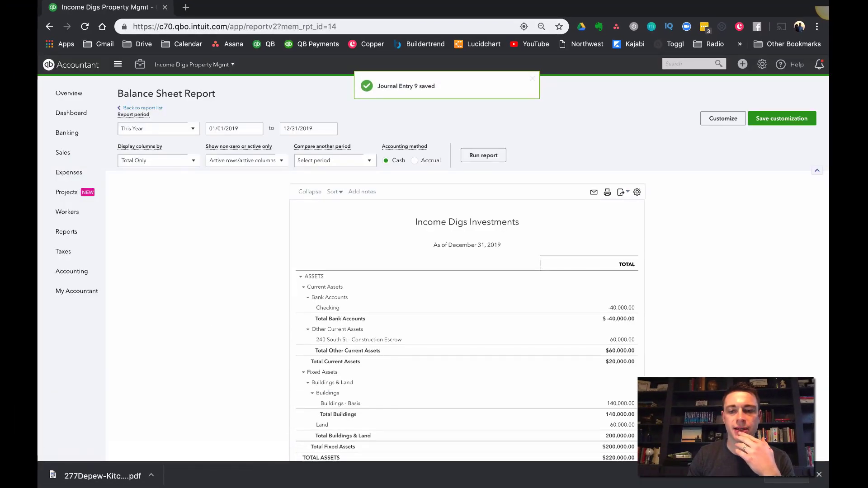
# Review the checking and construction escrow balances on the rerun balance sheet after the escrow draw
pyautogui.scroll(-2, 467, 271)
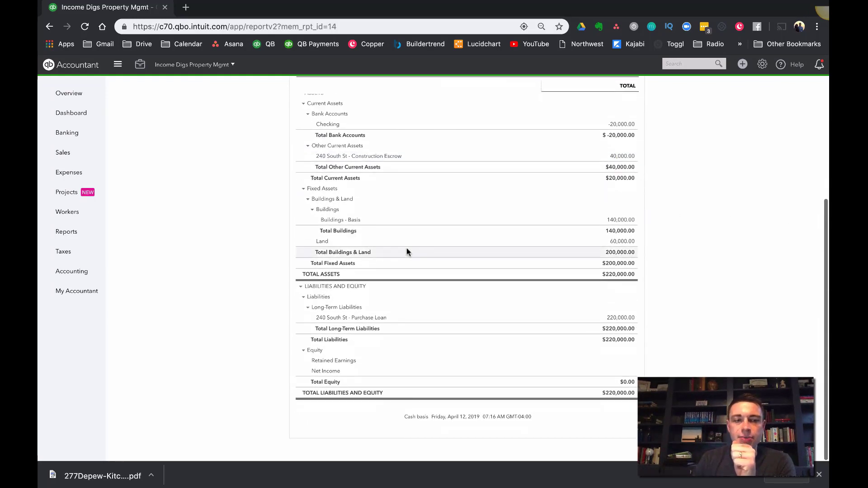
# Open the chart of accounts and find the Direct Construction Costs group under Cost of Goods Sold
pyautogui.scroll(5, 669, 133)
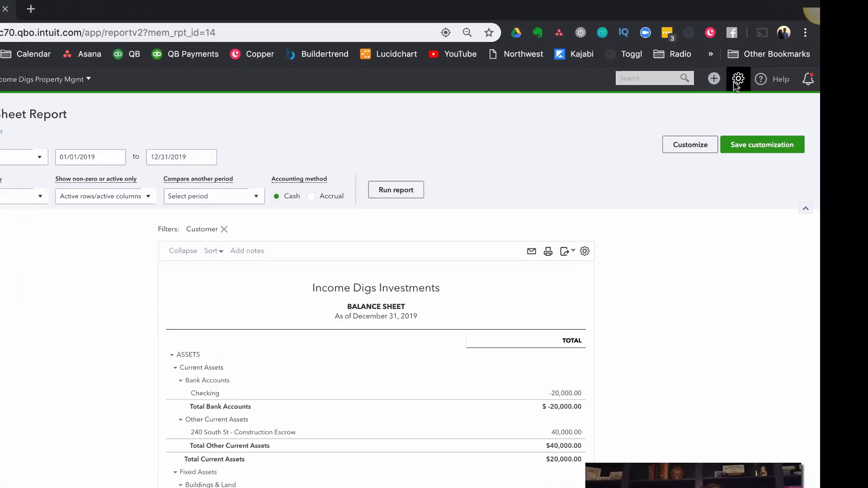
pyautogui.click(763, 64)
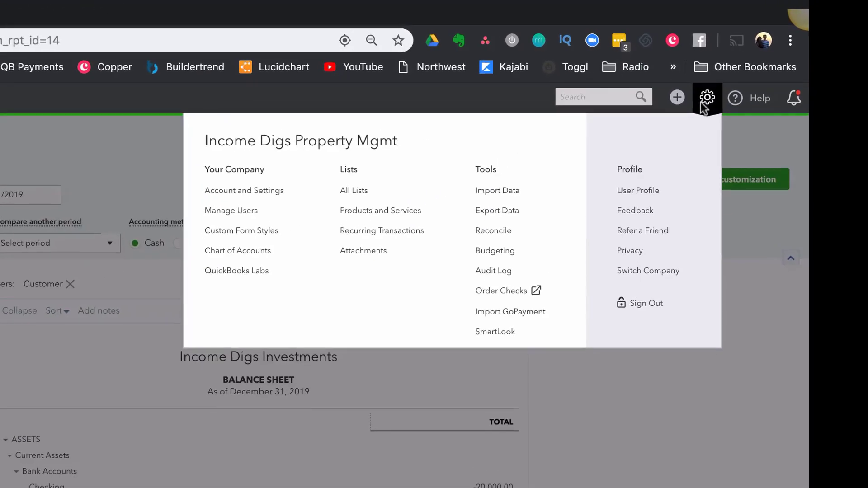
pyautogui.click(279, 256)
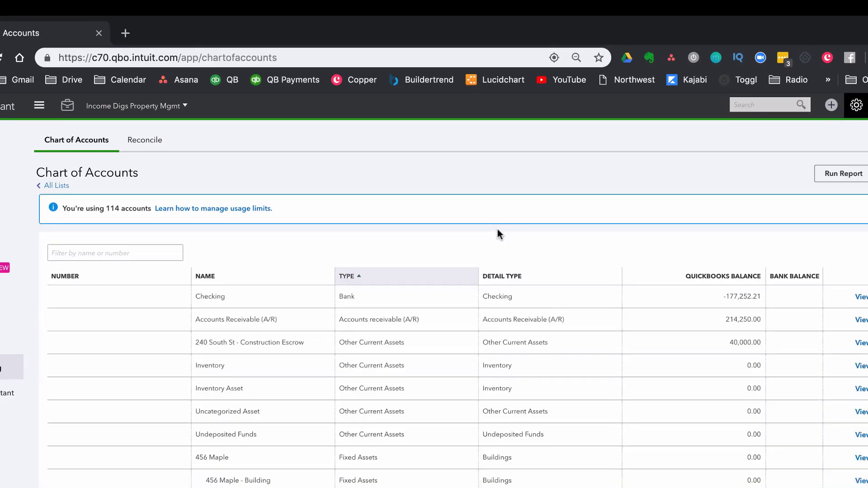
pyautogui.scroll(-8, 408, 258)
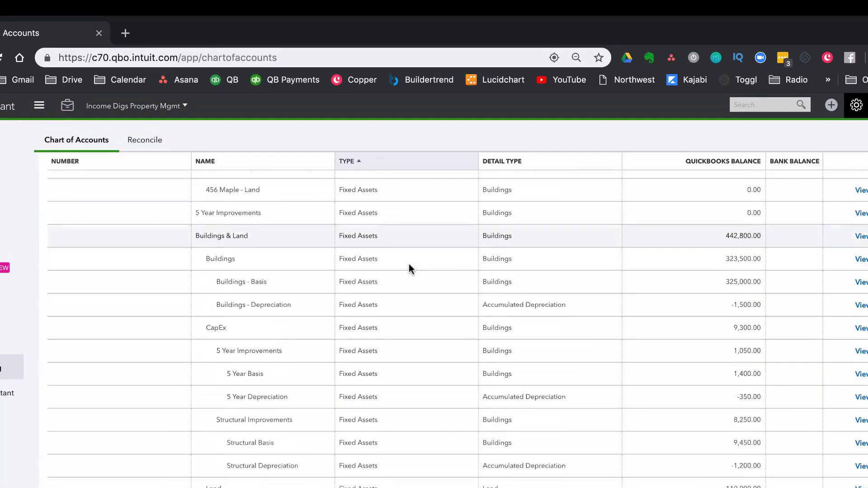
pyautogui.scroll(-13, 408, 264)
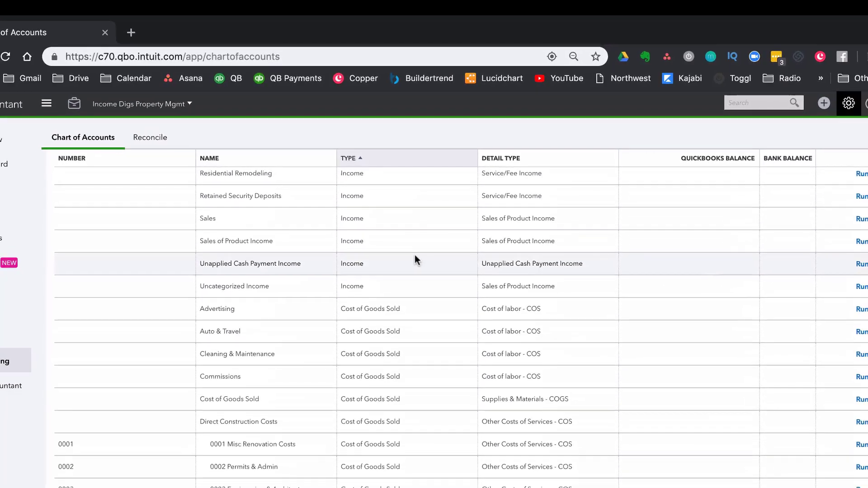
pyautogui.scroll(-6, 416, 259)
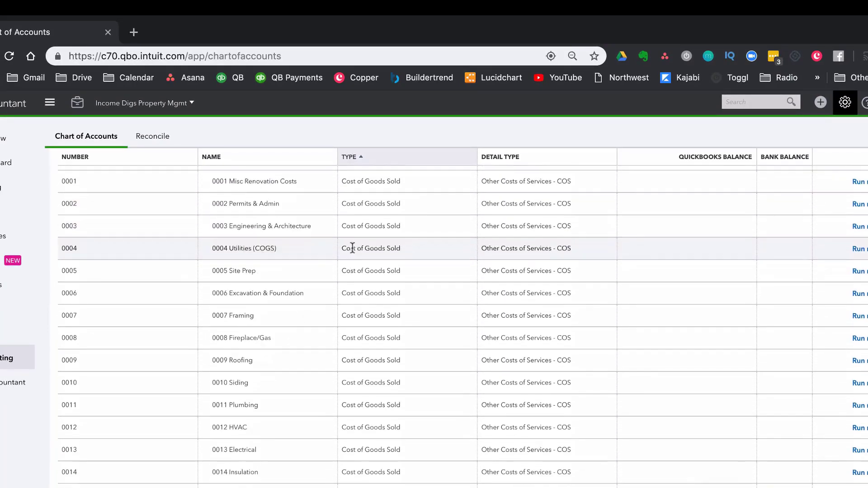
# Examine the numbered sub-accounts under Direct Construction Costs, from 0001 Misc Renovation Costs to 0023 Landscape/Drives/Walks
pyautogui.scroll(1, 353, 249)
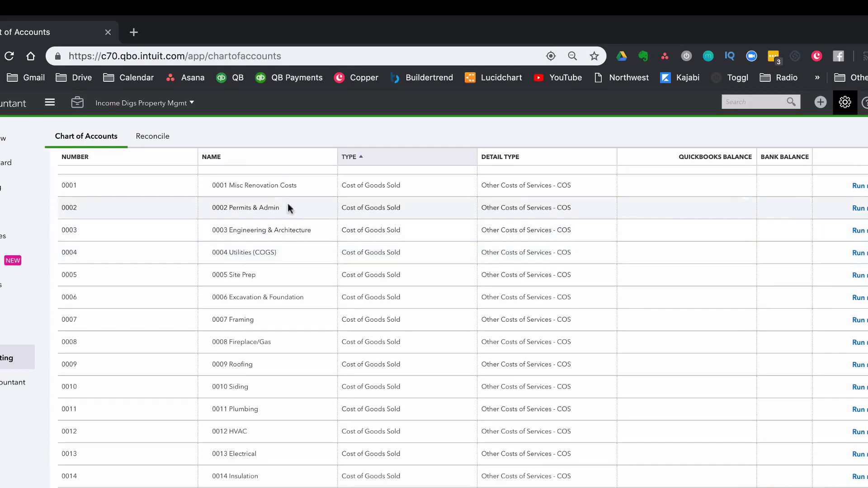
pyautogui.scroll(1, 281, 187)
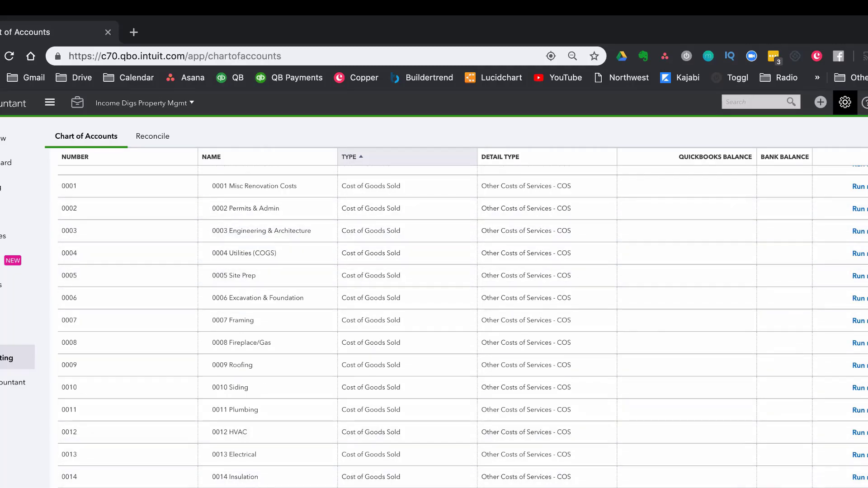
pyautogui.scroll(-2, 463, 327)
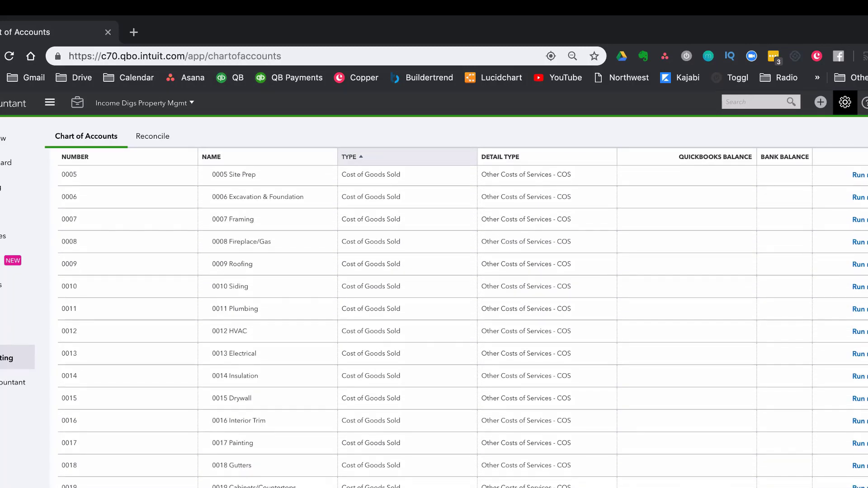
pyautogui.scroll(-2, 462, 327)
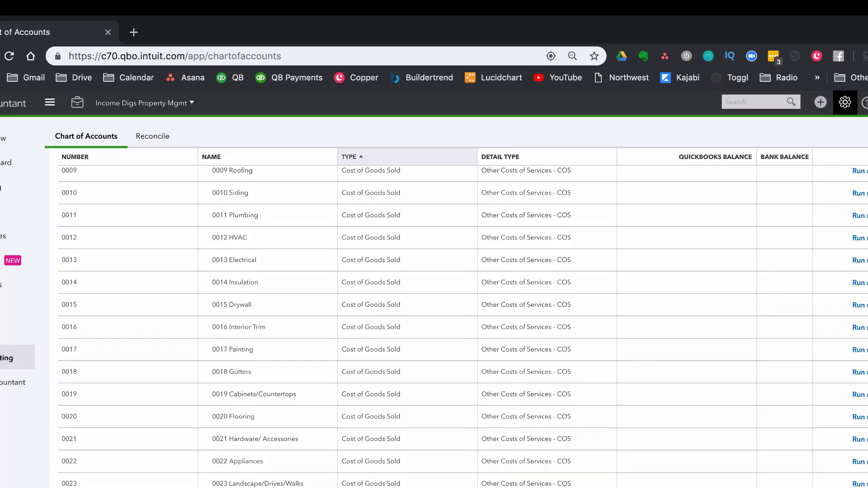
pyautogui.scroll(3, 463, 327)
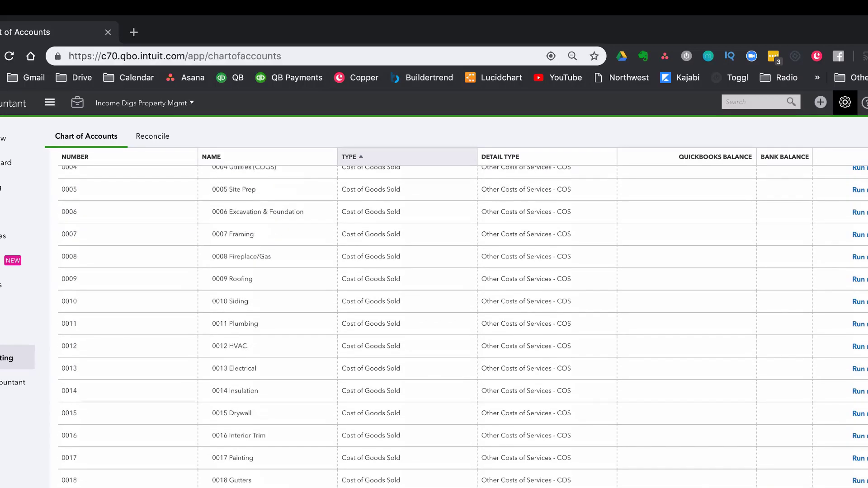
pyautogui.scroll(-3, 463, 327)
pyautogui.scroll(5, 463, 327)
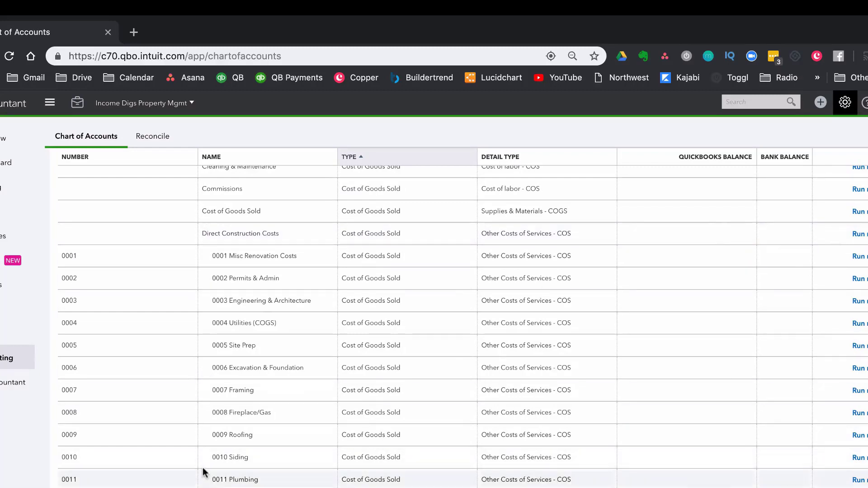
pyautogui.scroll(-1, 204, 467)
pyautogui.scroll(-3, 204, 471)
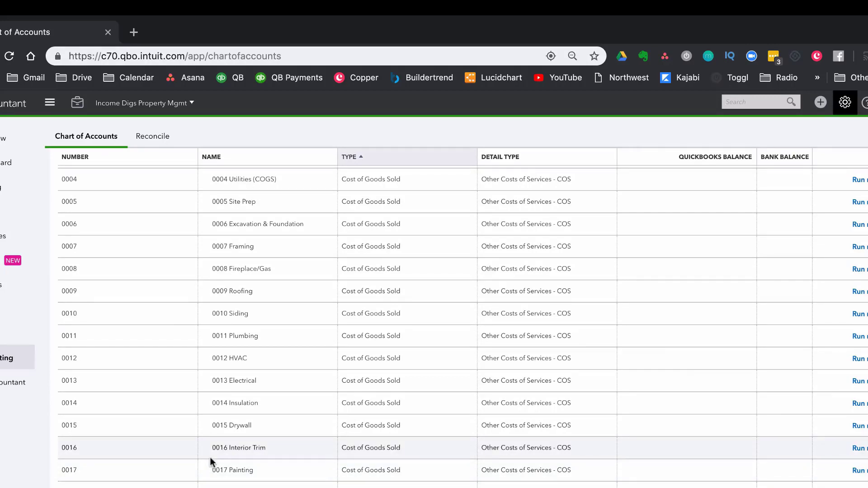
pyautogui.scroll(4, 213, 456)
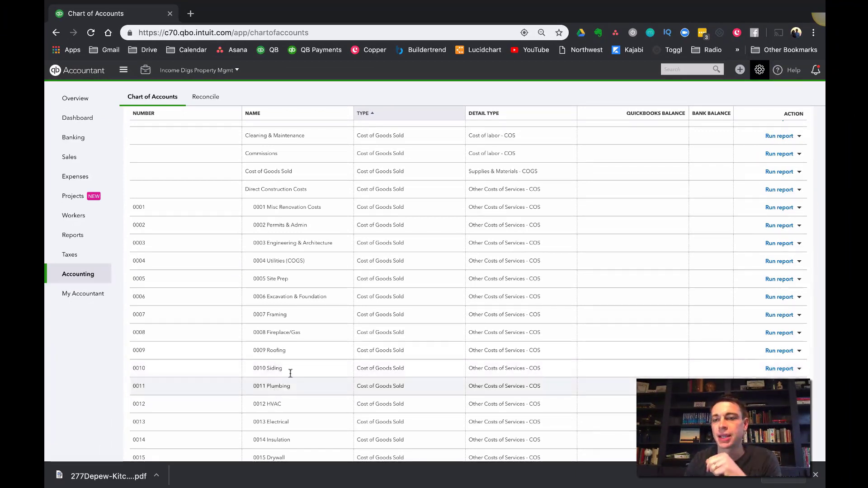
pyautogui.scroll(2, 451, 204)
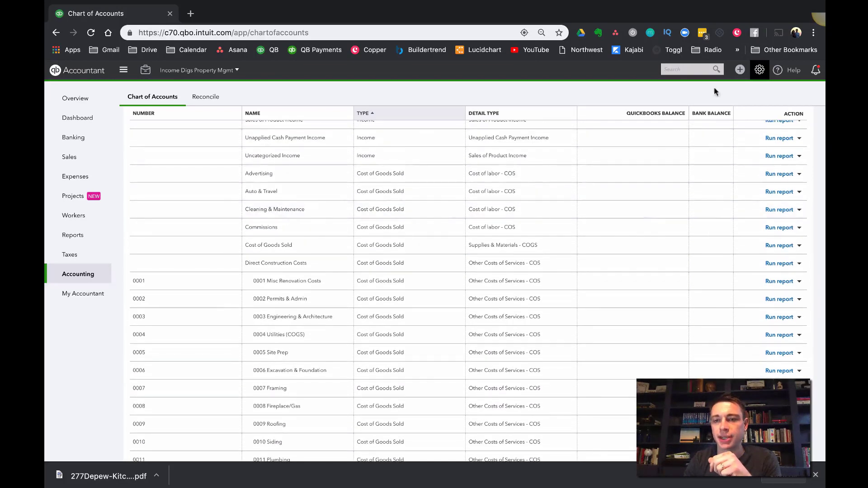
pyautogui.click(760, 69)
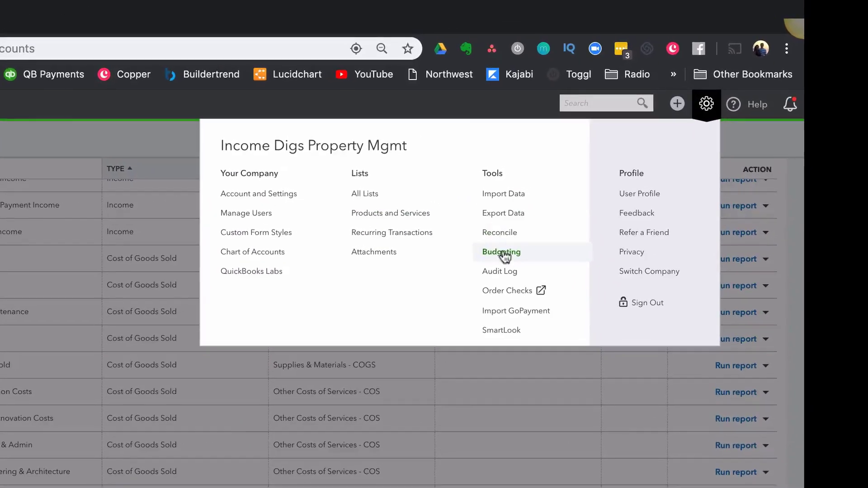
pyautogui.click(583, 196)
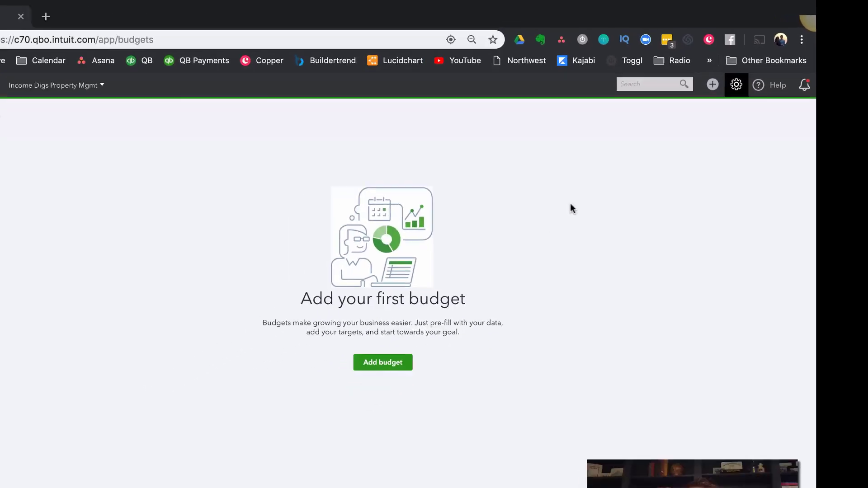
pyautogui.click(465, 299)
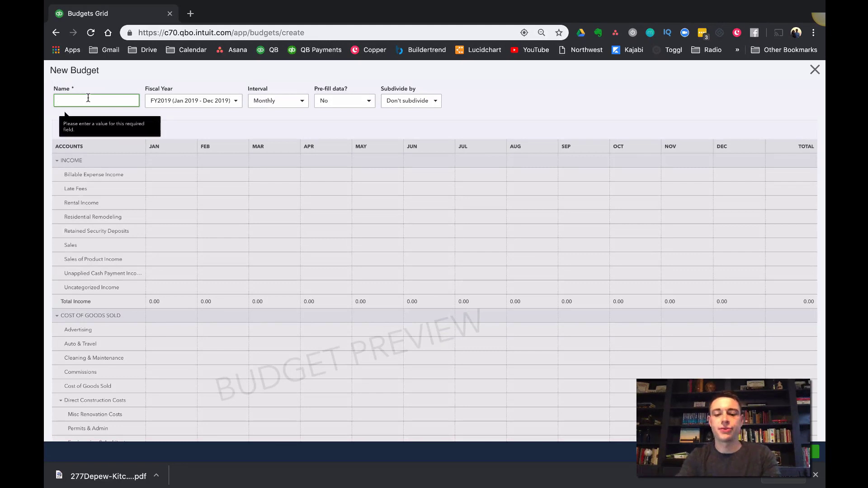
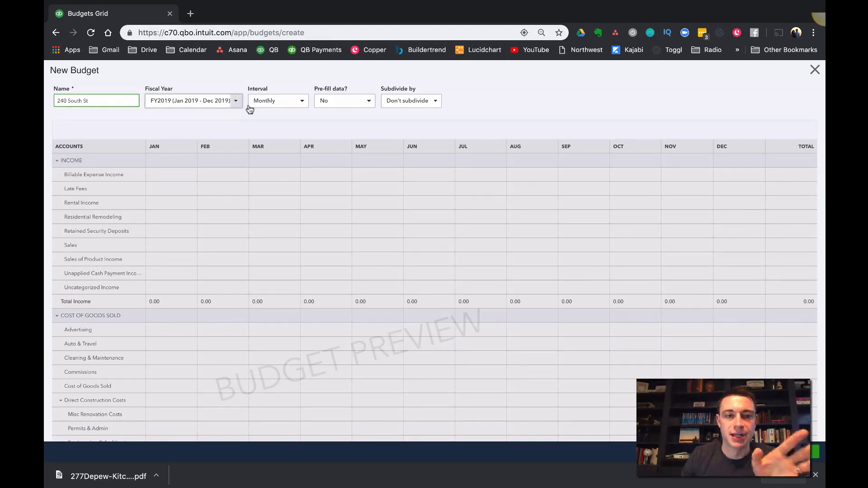
pyautogui.click(302, 101)
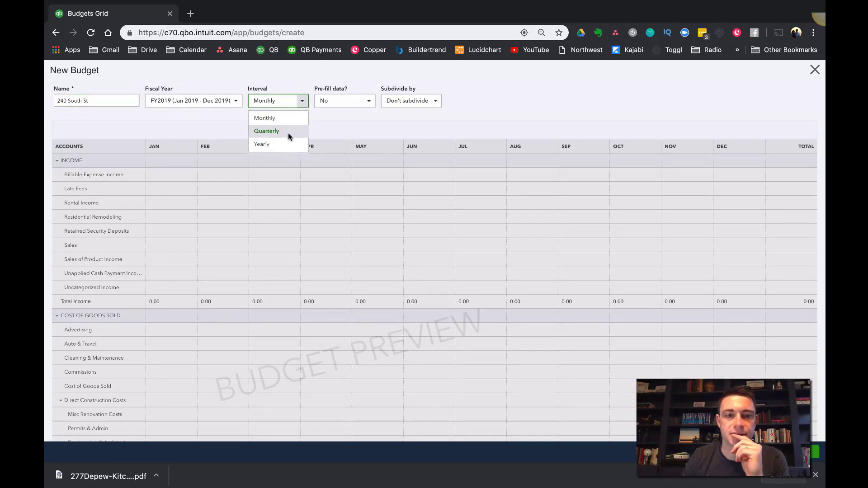
pyautogui.click(281, 144)
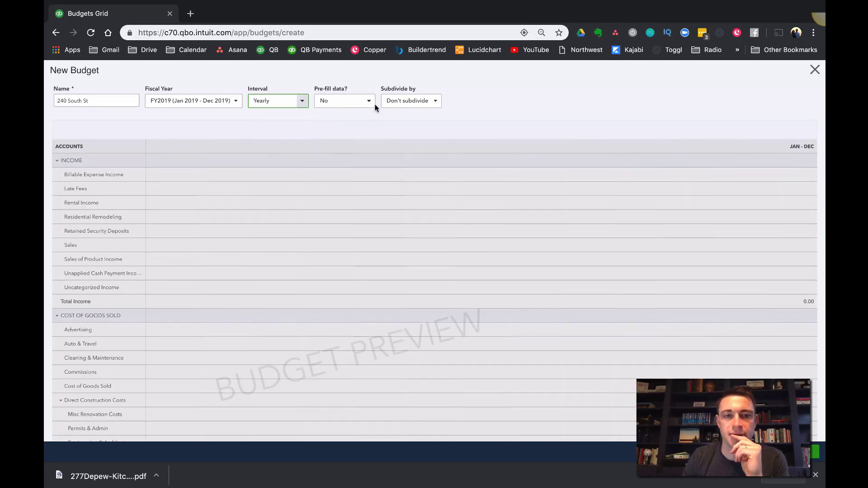
pyautogui.click(370, 102)
pyautogui.click(435, 101)
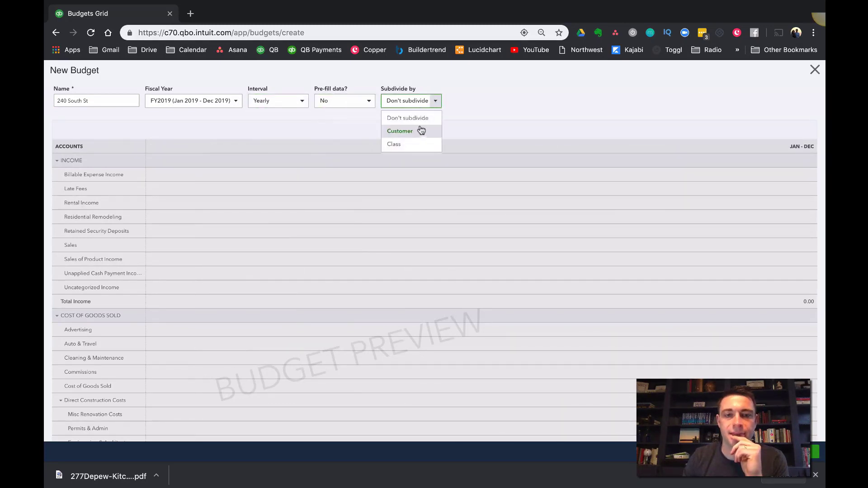
pyautogui.click(420, 131)
pyautogui.click(517, 101)
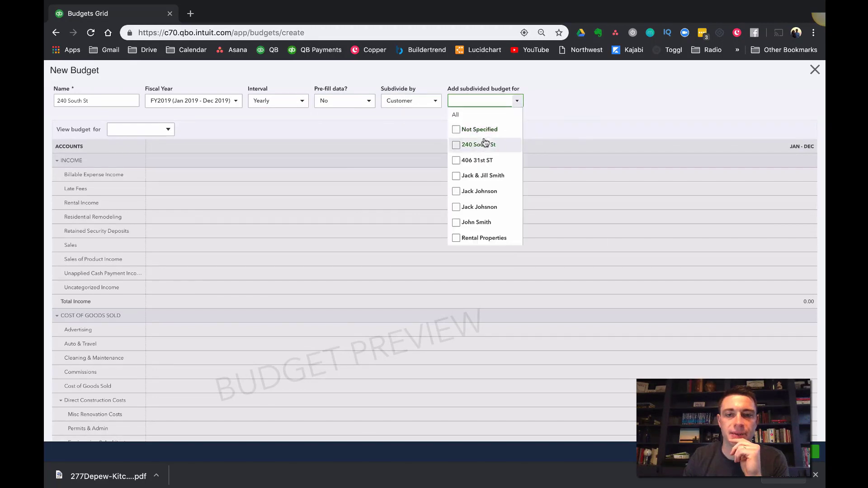
pyautogui.click(480, 144)
pyautogui.click(412, 141)
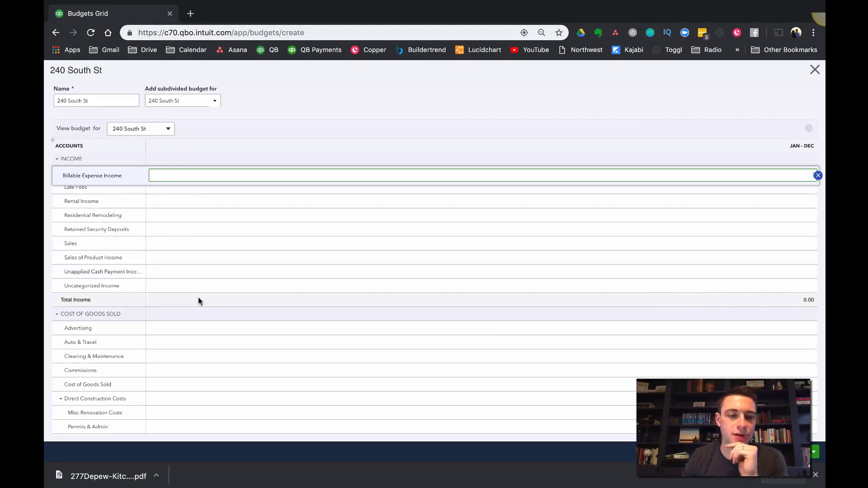
# Review the income and cost of goods sold lines in the budget grid, especially the Direct Construction Costs categories
pyautogui.scroll(-3, 199, 299)
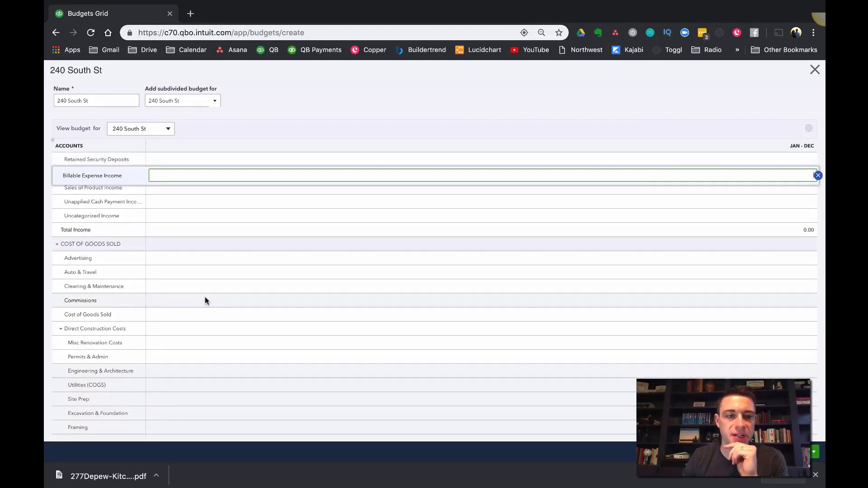
pyautogui.scroll(3, 205, 298)
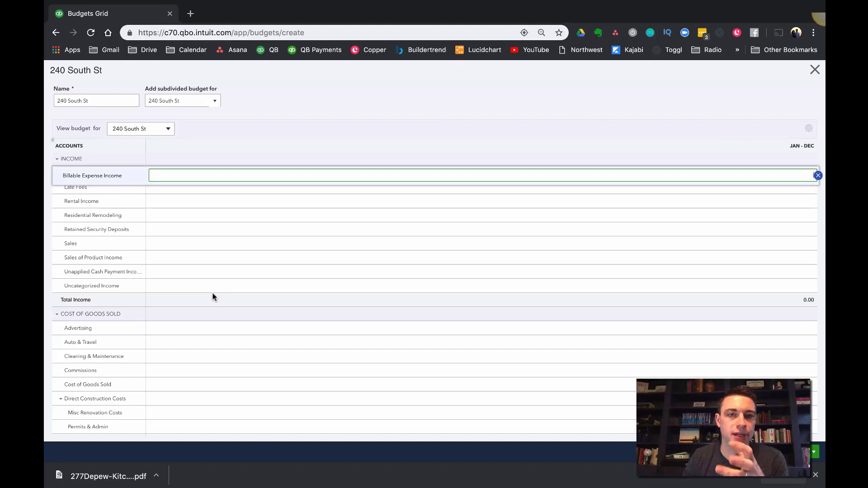
pyautogui.scroll(-8, 213, 298)
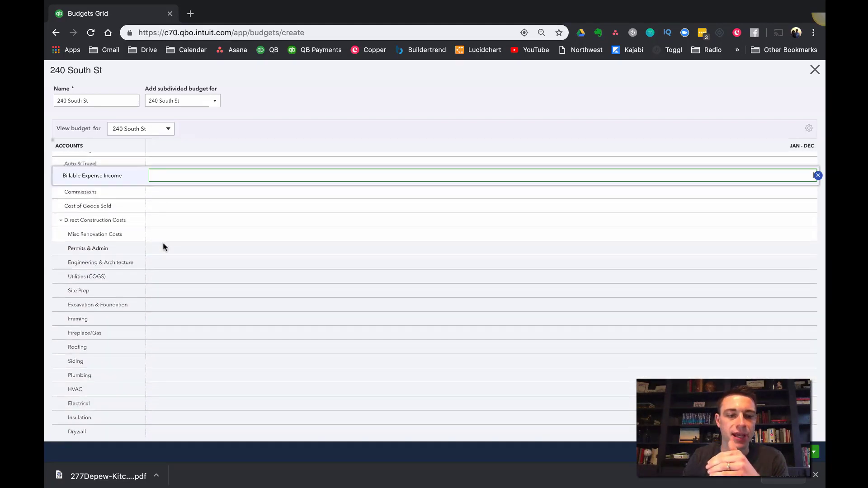
pyautogui.scroll(-2, 162, 242)
pyautogui.scroll(2, 101, 231)
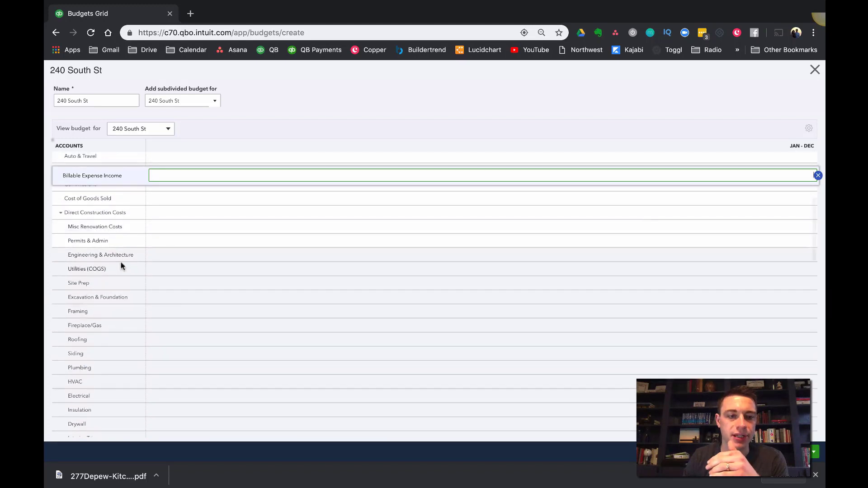
pyautogui.scroll(1, 121, 265)
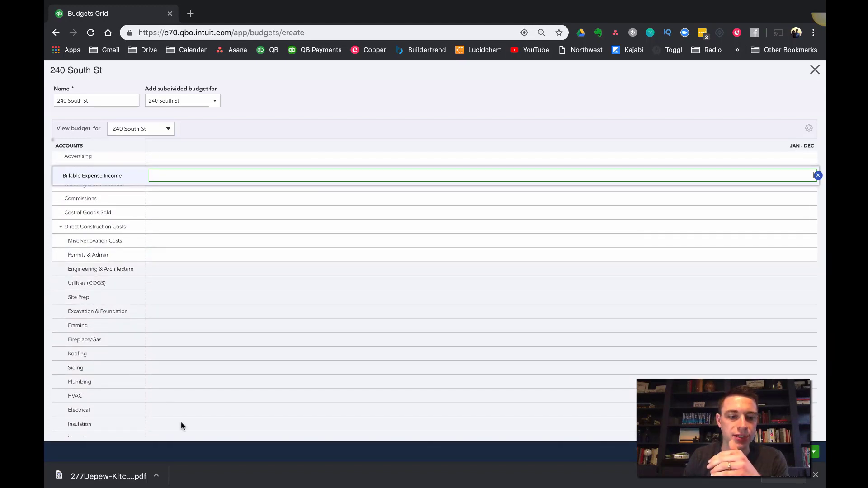
pyautogui.scroll(-3, 150, 276)
pyautogui.scroll(2, 140, 258)
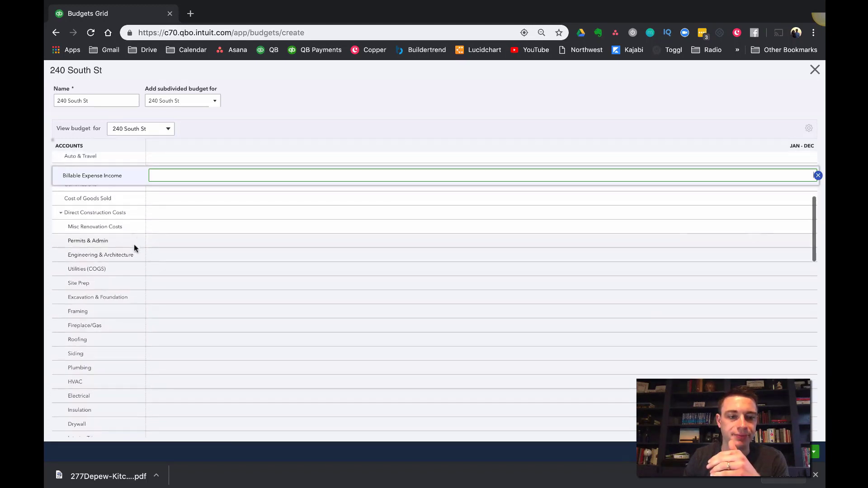
pyautogui.click(159, 229)
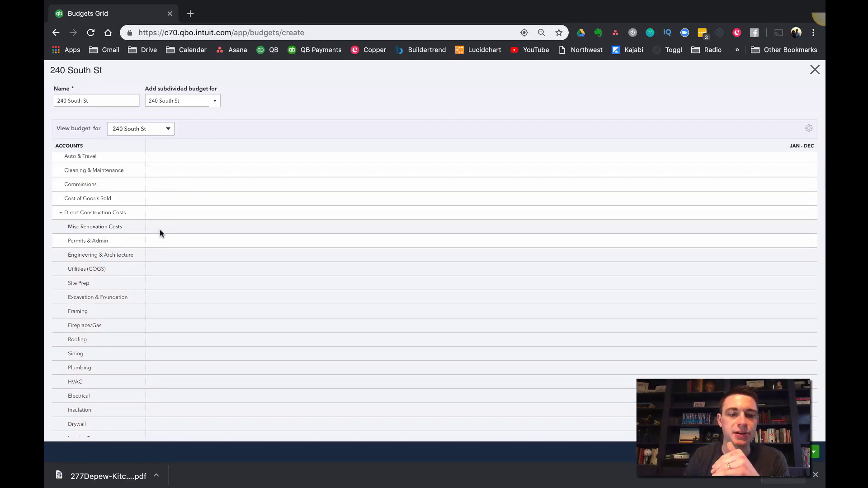
pyautogui.click(161, 232)
pyautogui.click(165, 240)
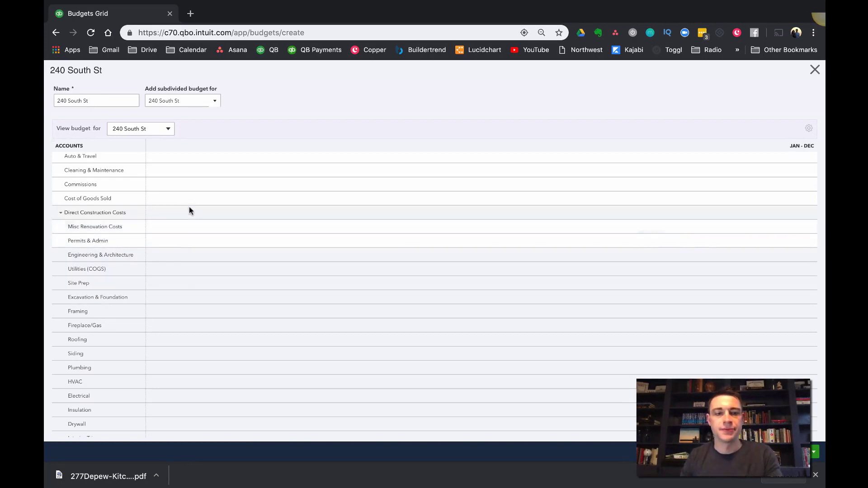
pyautogui.scroll(2, 189, 199)
pyautogui.scroll(3, 190, 203)
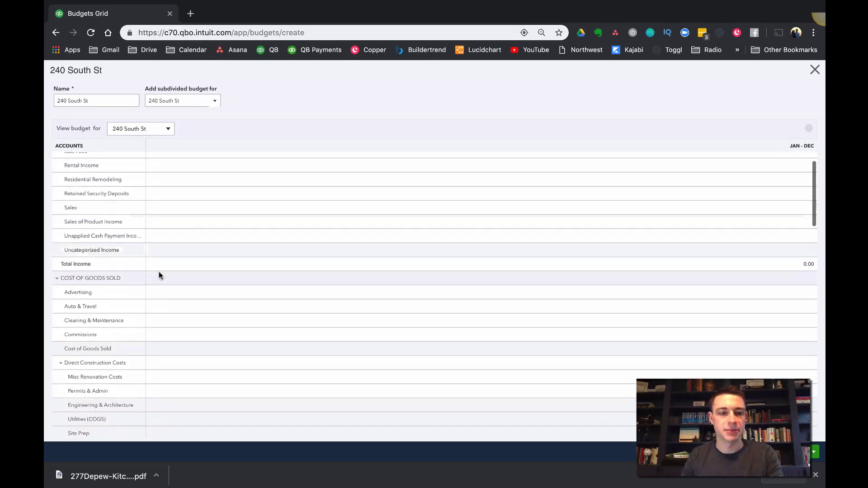
pyautogui.scroll(-1, 160, 303)
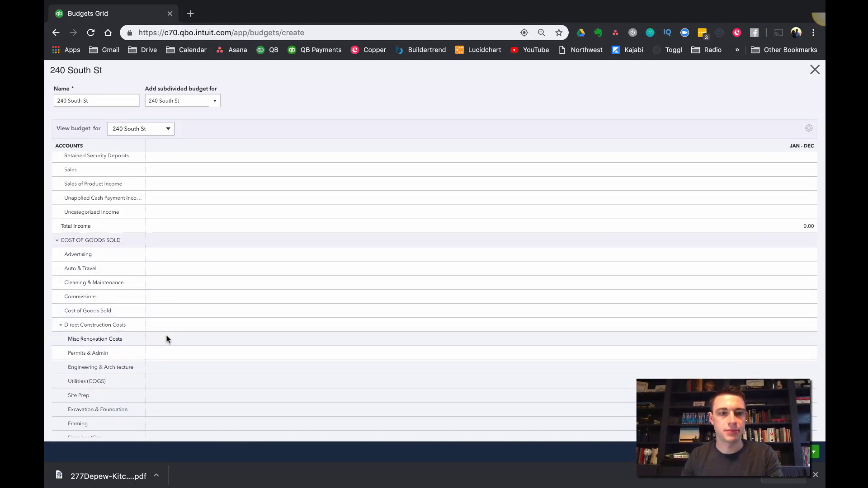
pyautogui.scroll(3, 153, 181)
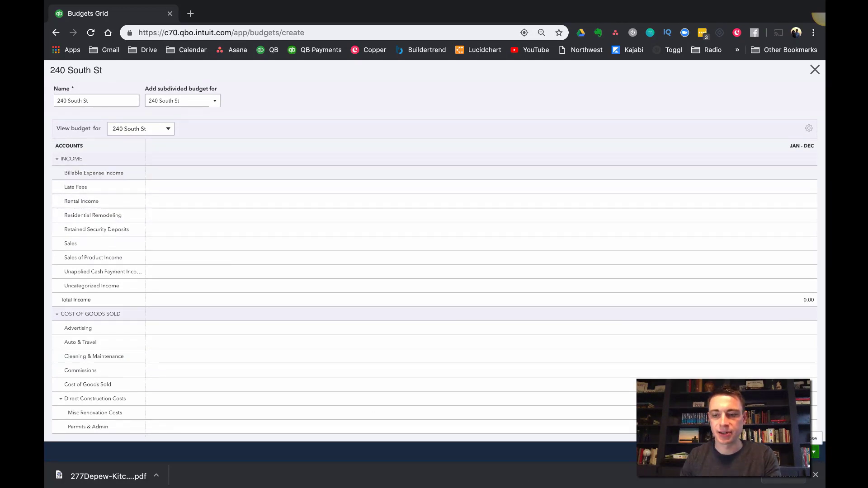
pyautogui.click(812, 452)
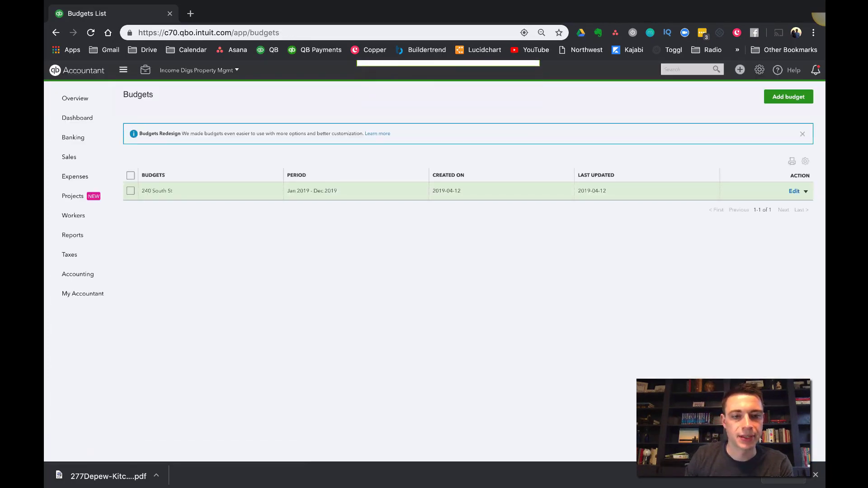
pyautogui.click(793, 192)
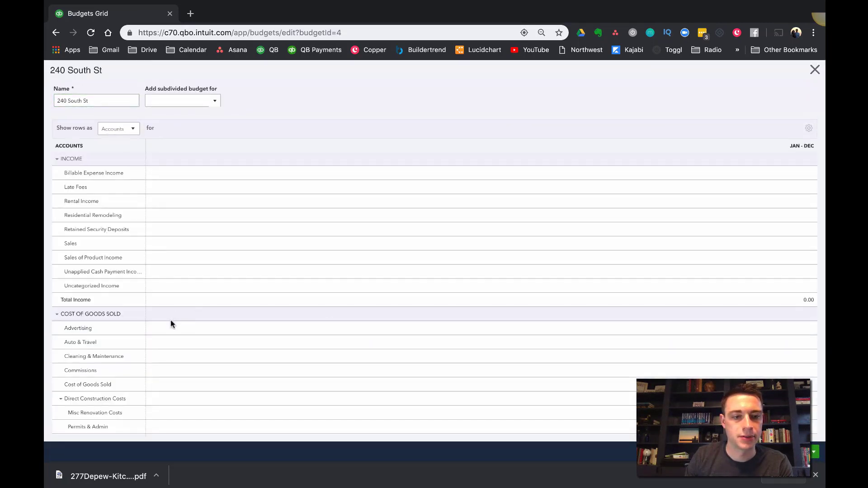
pyautogui.click(167, 329)
pyautogui.click(167, 329)
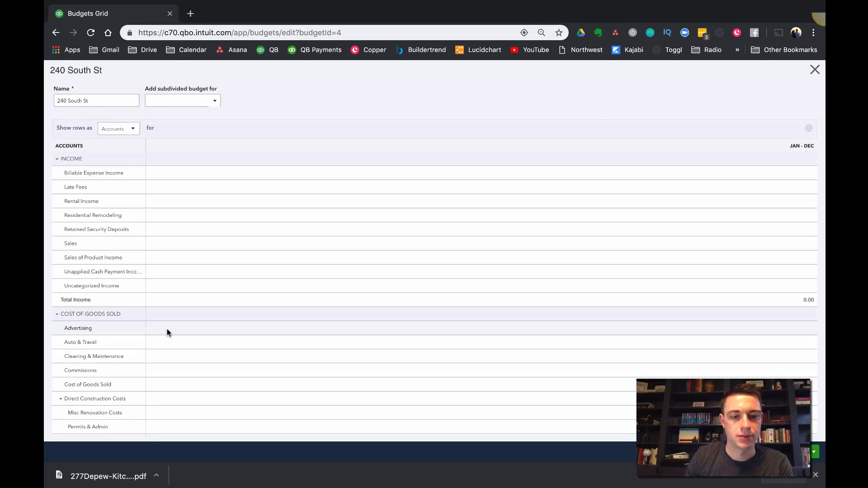
pyautogui.click(167, 329)
pyautogui.click(167, 329)
pyautogui.click(167, 329)
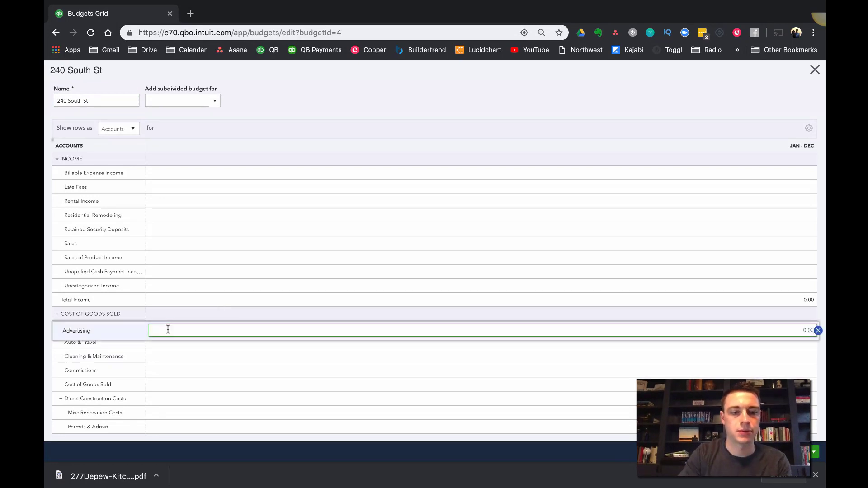
pyautogui.click(168, 329)
pyautogui.click(167, 329)
pyautogui.write('2')
pyautogui.click(168, 329)
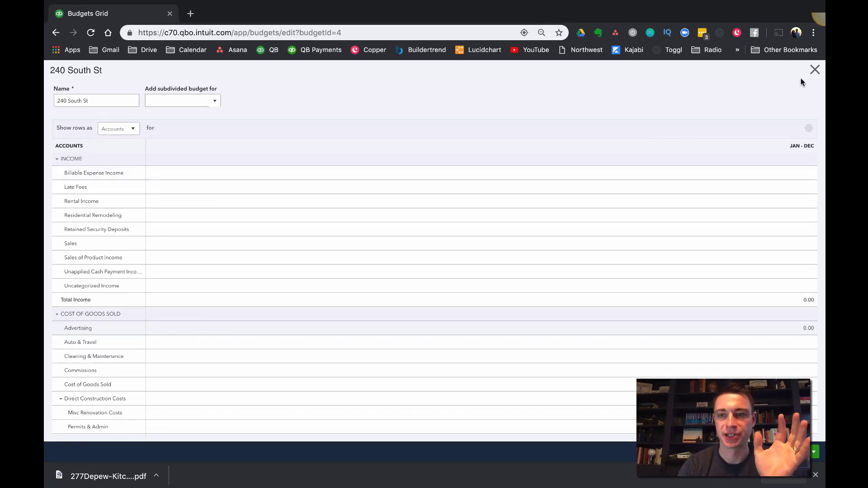
# Review the Direct Construction Costs categories in the budget grid and leave the budget without saving
pyautogui.scroll(-2, 241, 357)
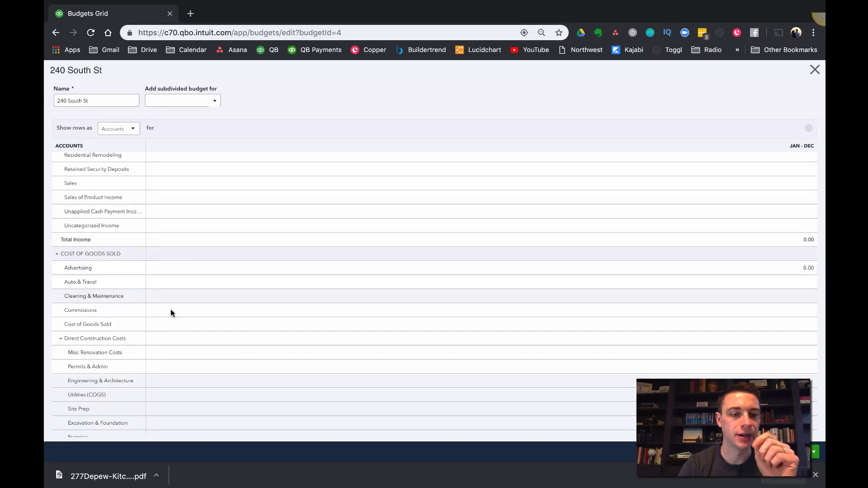
pyautogui.scroll(-5, 171, 313)
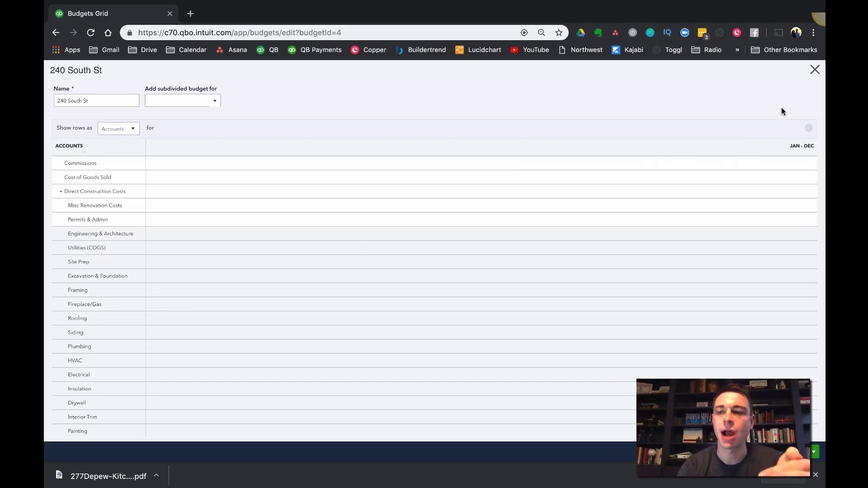
pyautogui.click(815, 71)
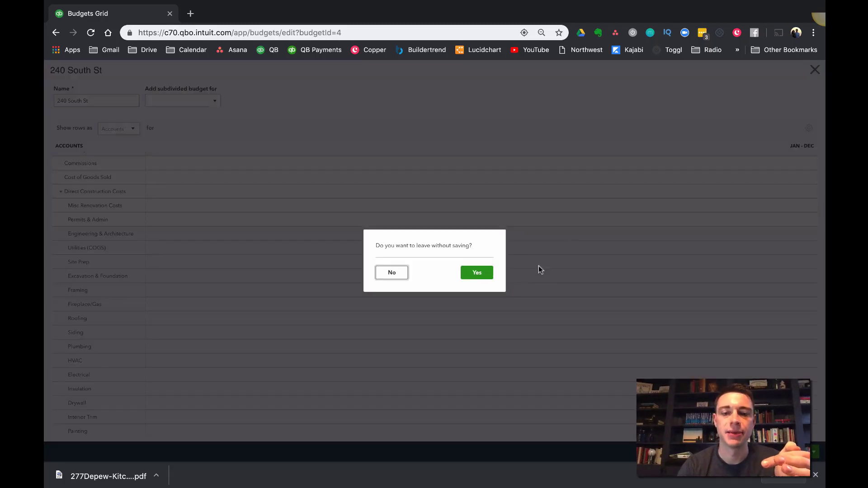
pyautogui.click(476, 272)
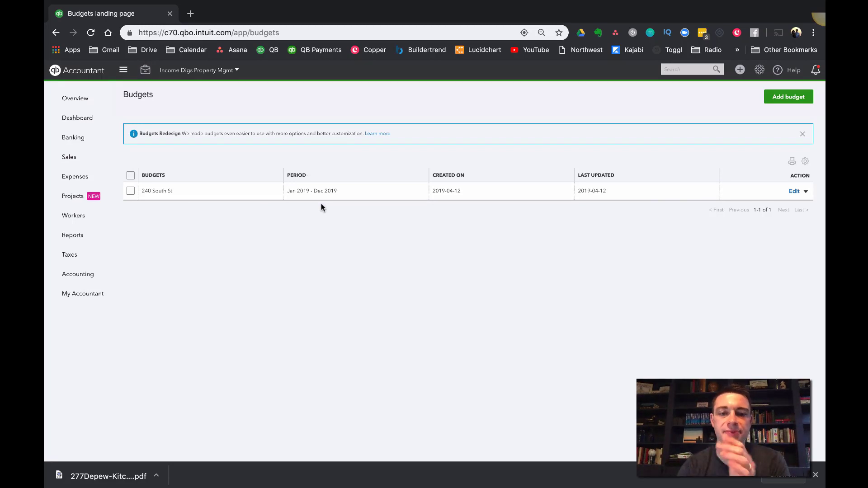
pyautogui.click(795, 191)
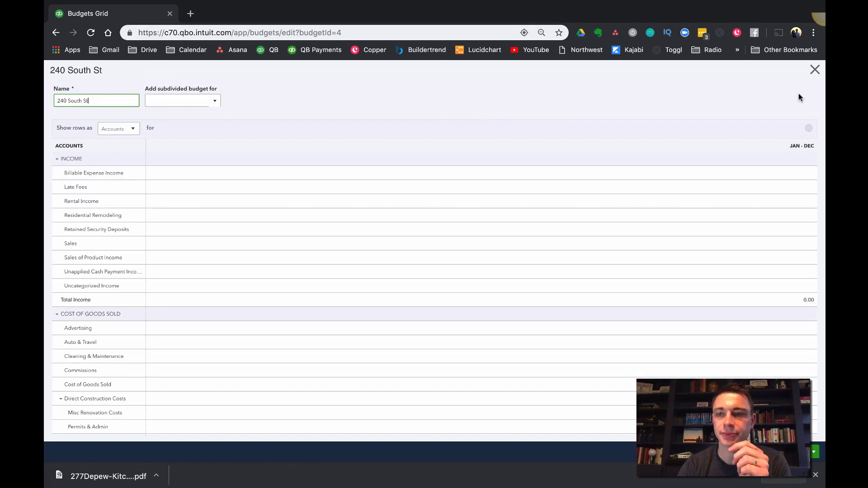
pyautogui.click(815, 69)
pyautogui.click(787, 102)
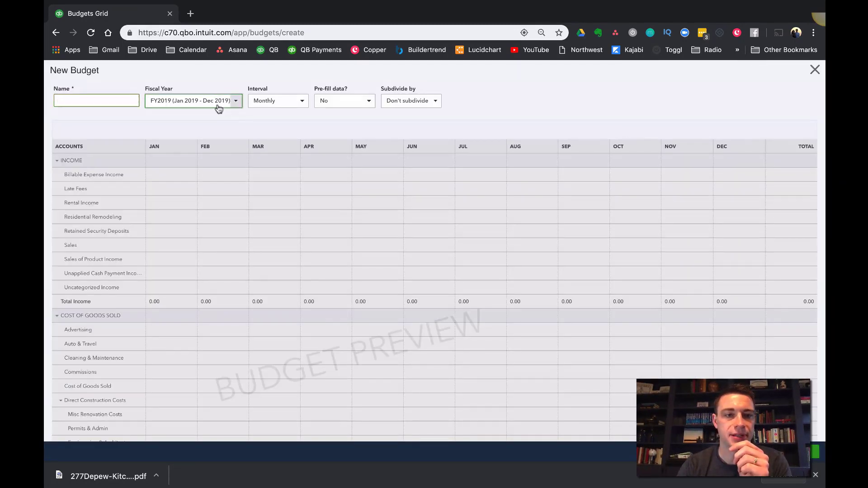
pyautogui.click(218, 108)
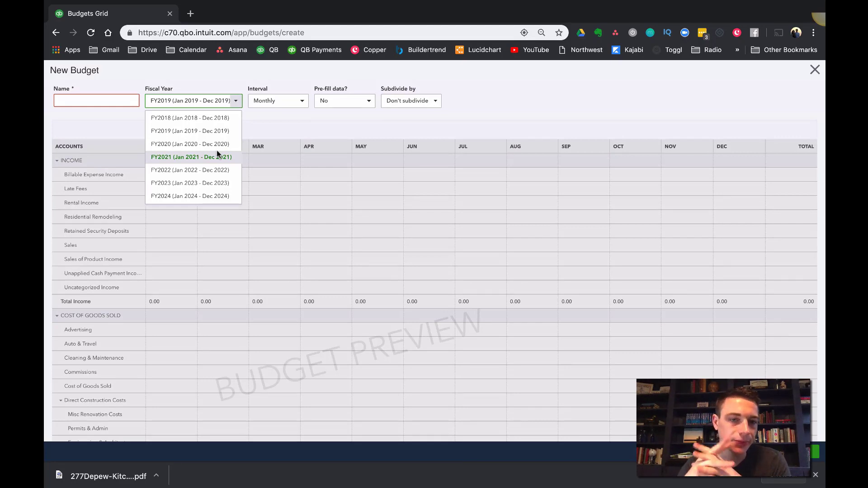
pyautogui.click(798, 109)
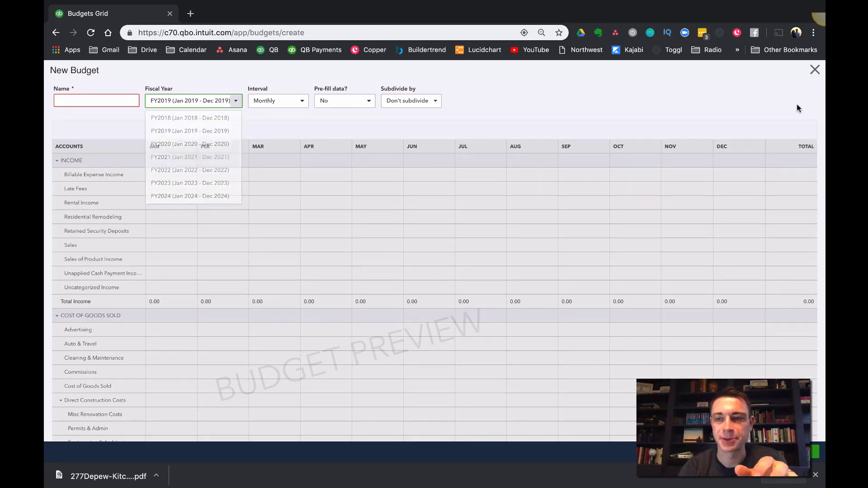
pyautogui.click(815, 70)
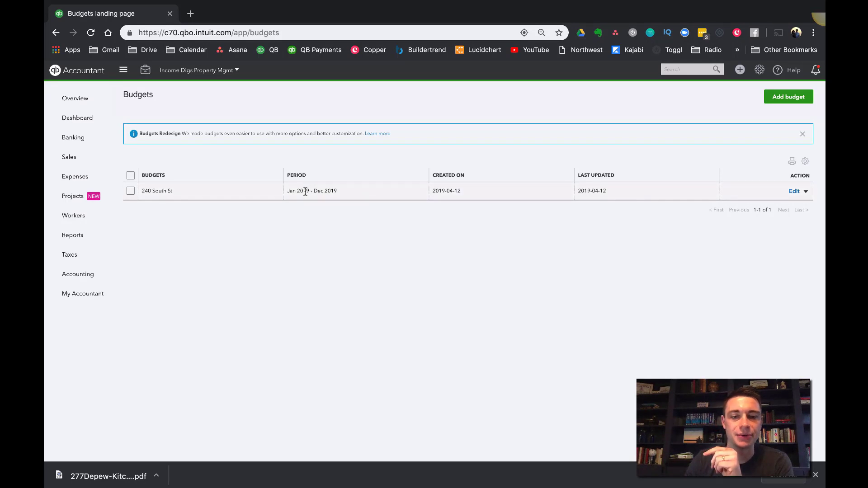
pyautogui.moveTo(347, 195); pyautogui.dragTo(289, 190)
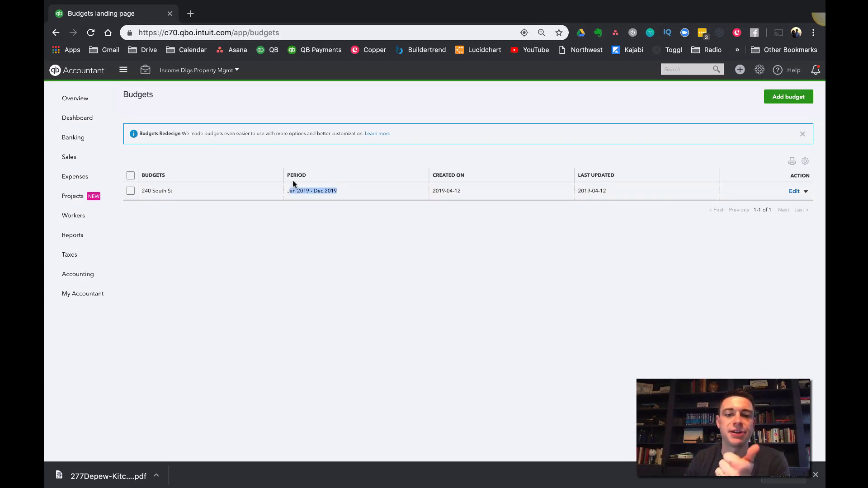